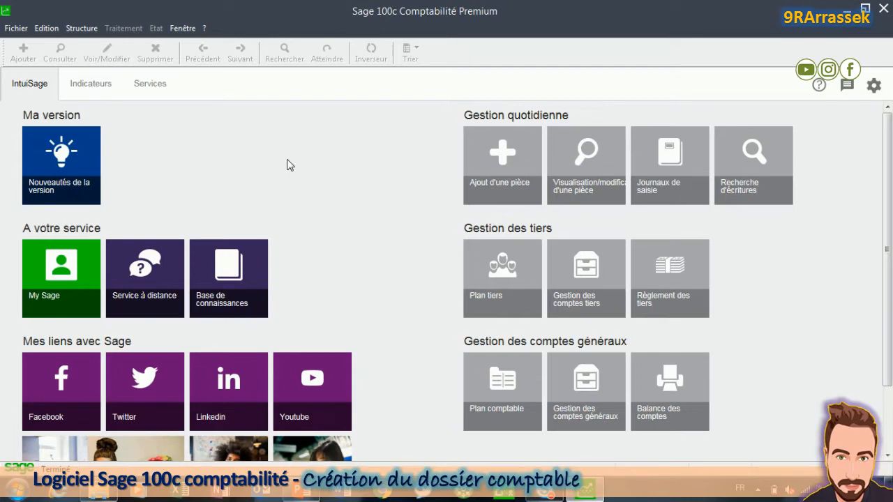
Step: Start a new accounting file from the File menu, opening the creation wizard for TECHNIQUE CONSEIL BOIS
{"action": "left_click", "coordinate": [184, 28]}
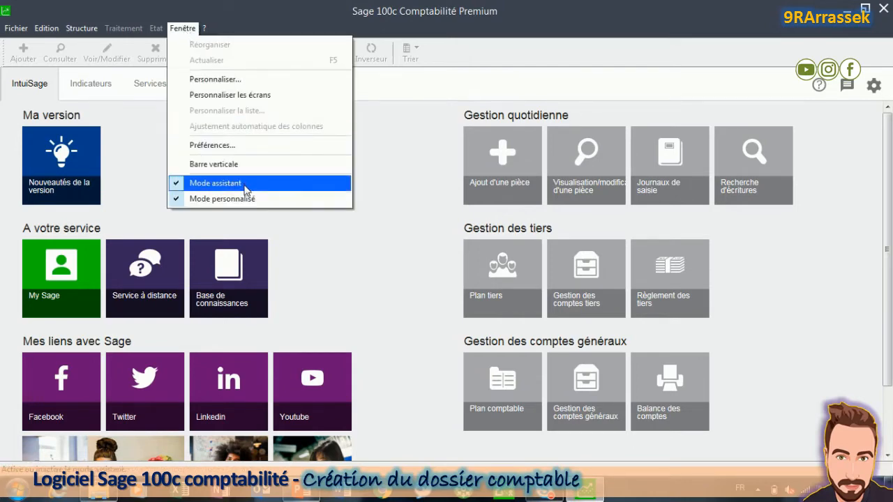
{"action": "left_click", "coordinate": [136, 150]}
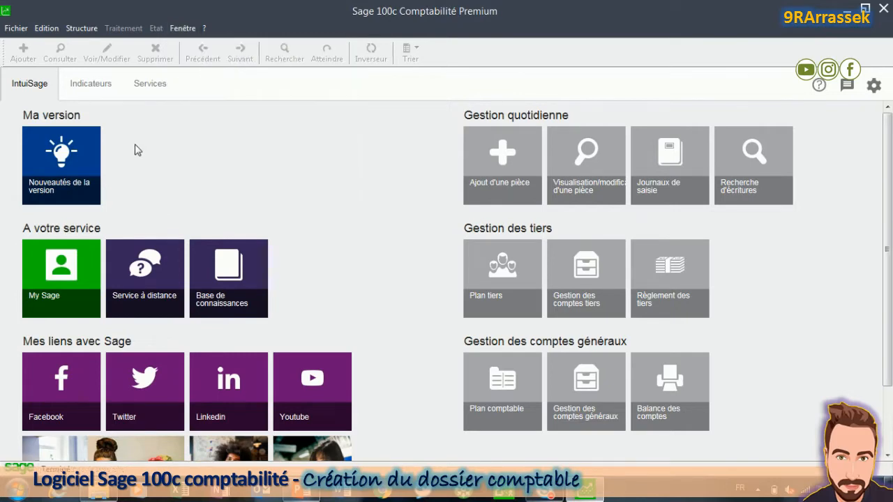
{"action": "left_click", "coordinate": [17, 28]}
{"action": "left_click", "coordinate": [73, 25]}
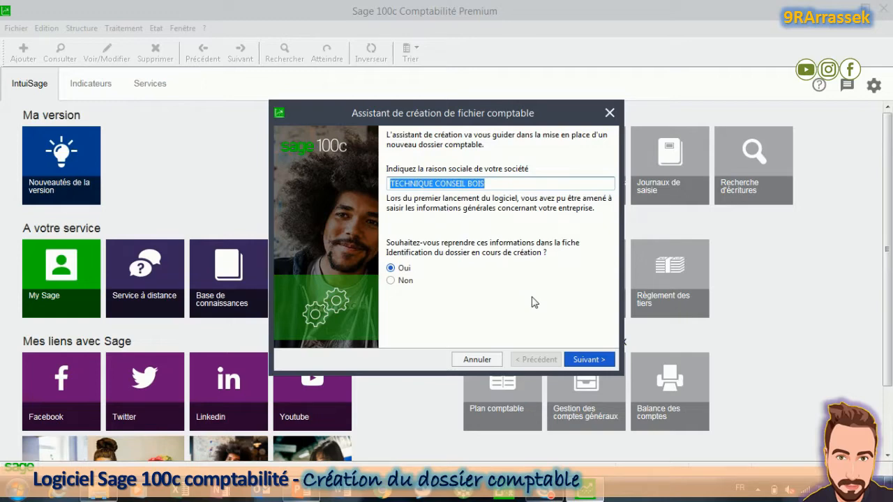
Step: Enter 'Fab. appareils ménagers non élect.' as the company activity and continue to the fiscal year page
{"action": "left_click", "coordinate": [588, 360]}
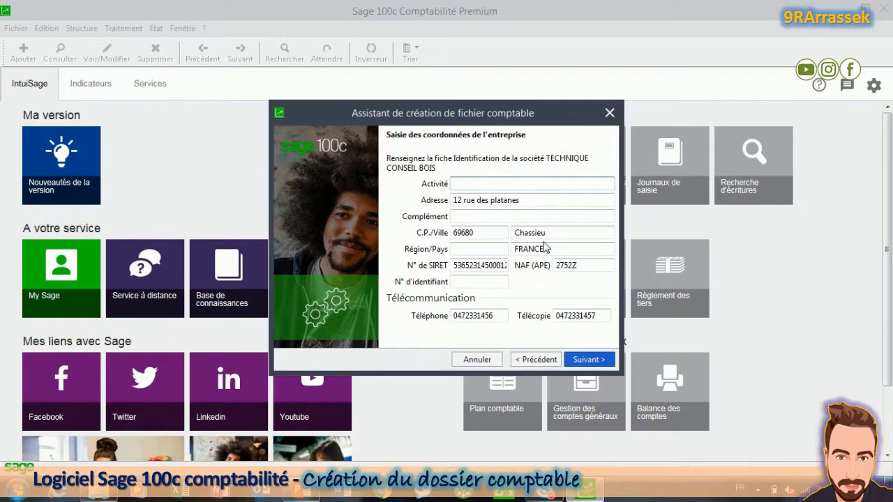
{"action": "type", "text": "Fab. appareils ménagers"}
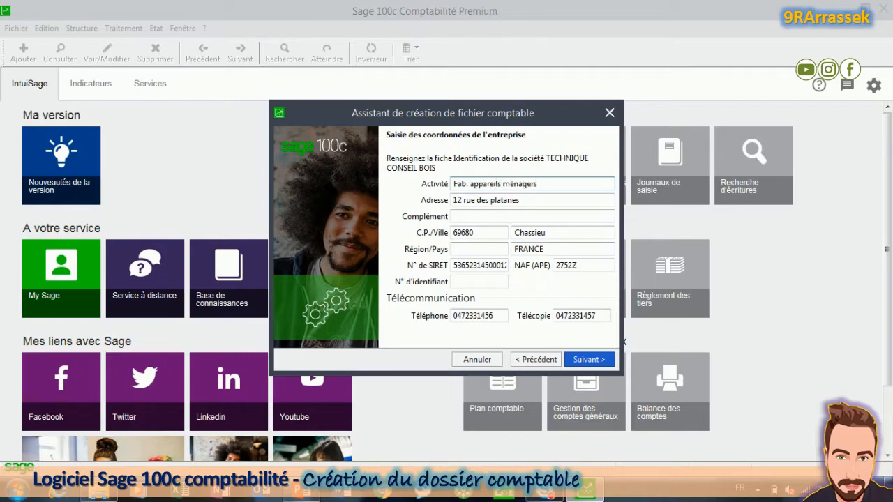
{"action": "type", "text": " non élect."}
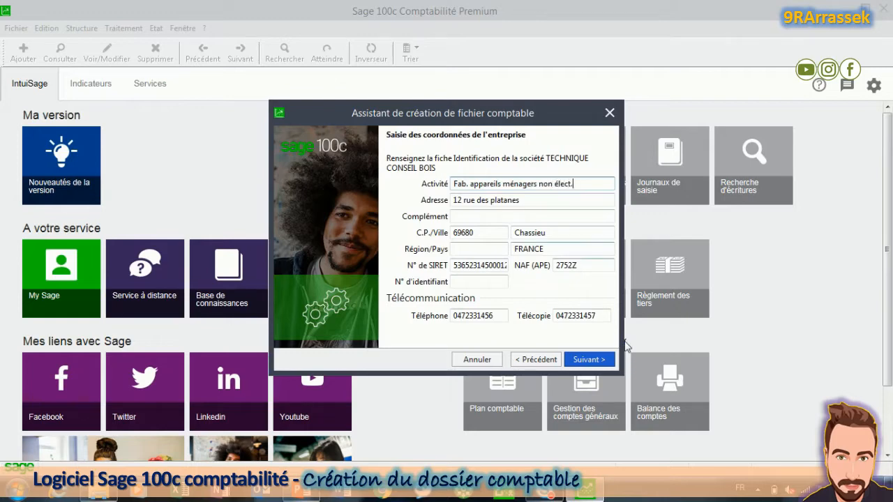
{"action": "left_click", "coordinate": [598, 360]}
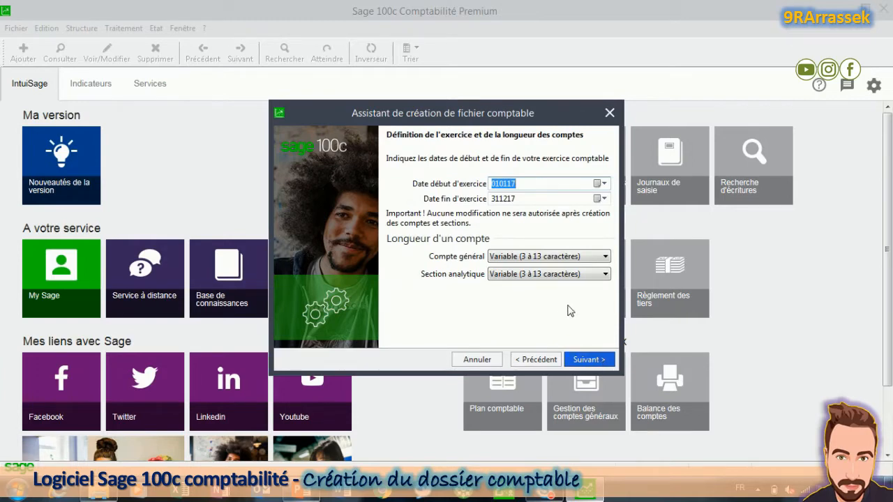
Step: Set general account length to 8 characters, keeping euro currency and the standard model
{"action": "left_click", "coordinate": [554, 257]}
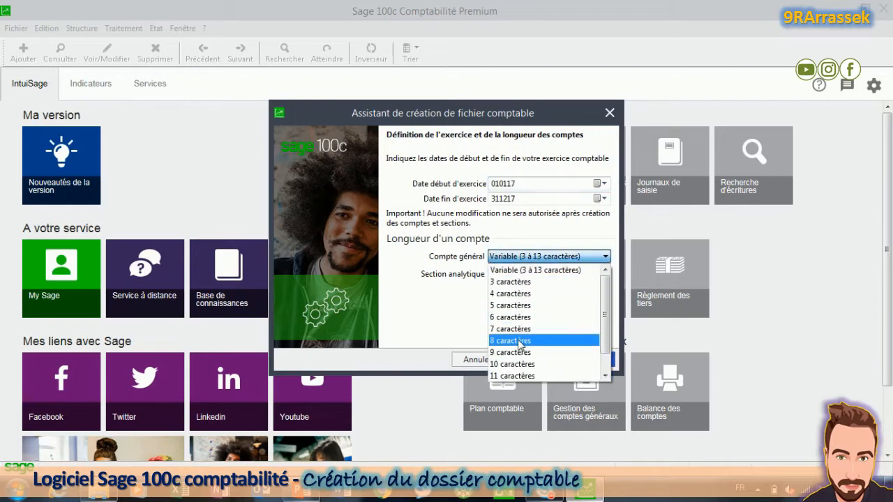
{"action": "left_click", "coordinate": [519, 341]}
{"action": "left_click", "coordinate": [586, 359]}
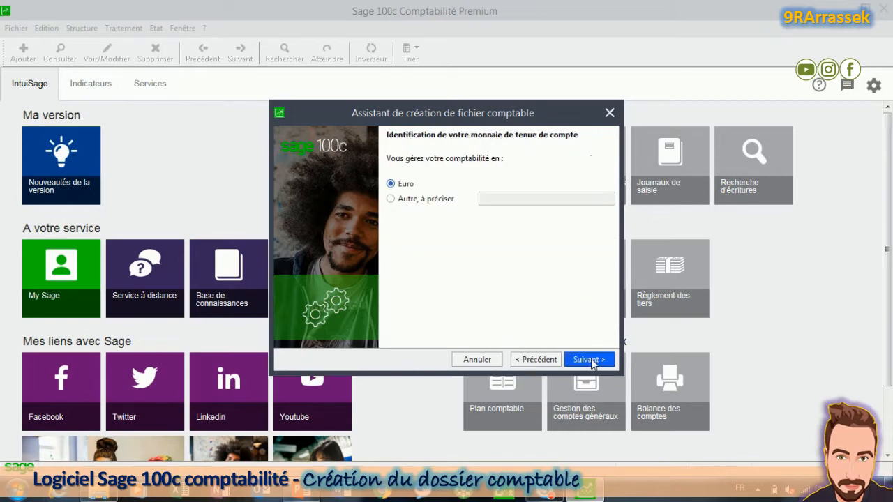
{"action": "left_click", "coordinate": [590, 358]}
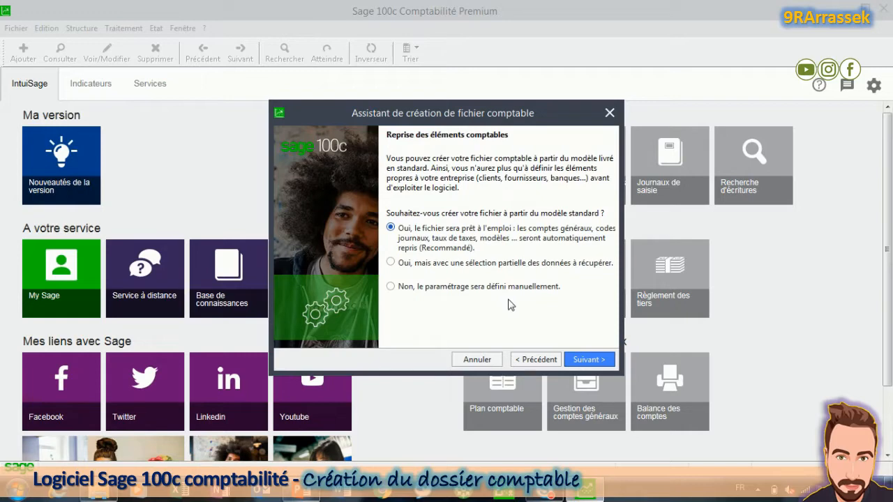
{"action": "left_click", "coordinate": [590, 359]}
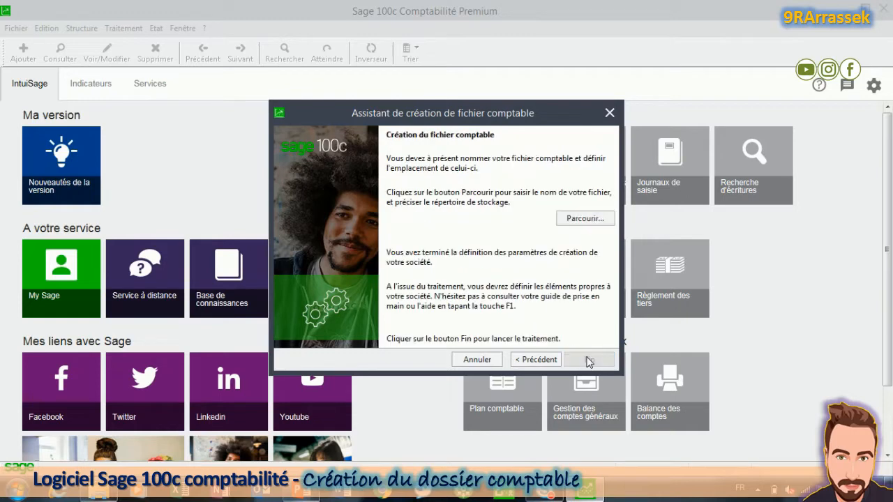
Step: Name the accounting file TCB1 and launch its creation
{"action": "left_click", "coordinate": [568, 220]}
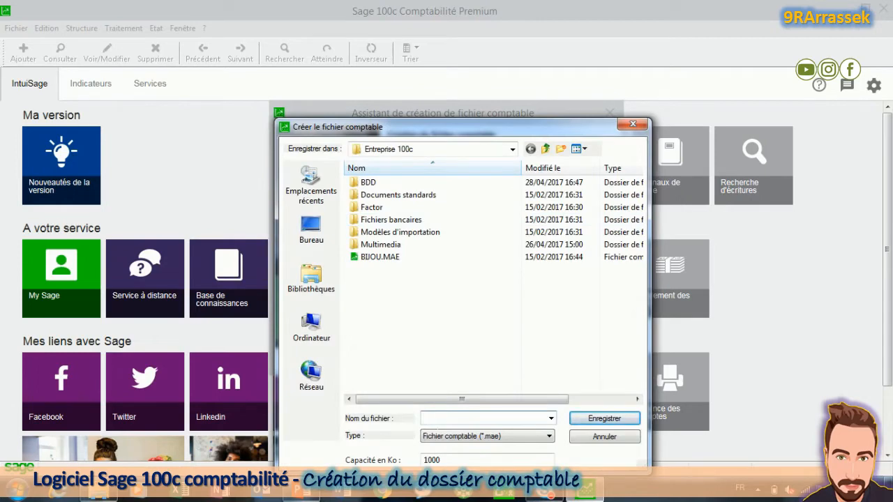
{"action": "type", "text": "TCB1"}
{"action": "left_click", "coordinate": [602, 419]}
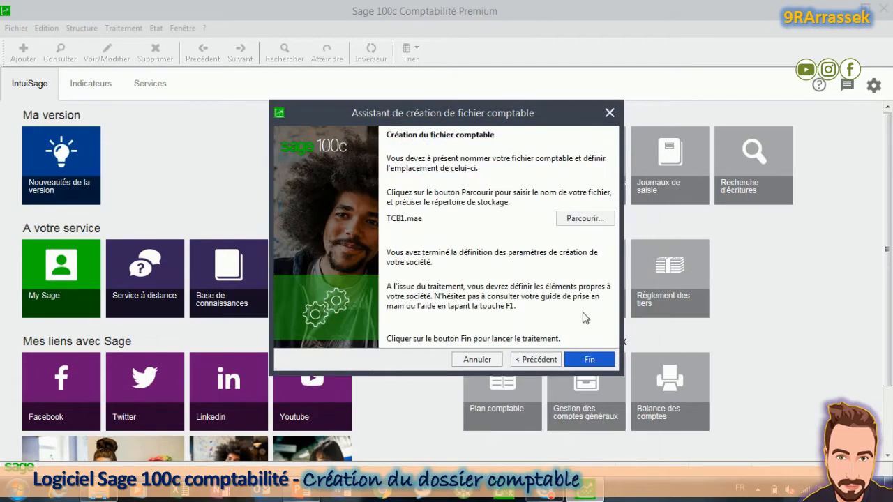
{"action": "left_click", "coordinate": [590, 360]}
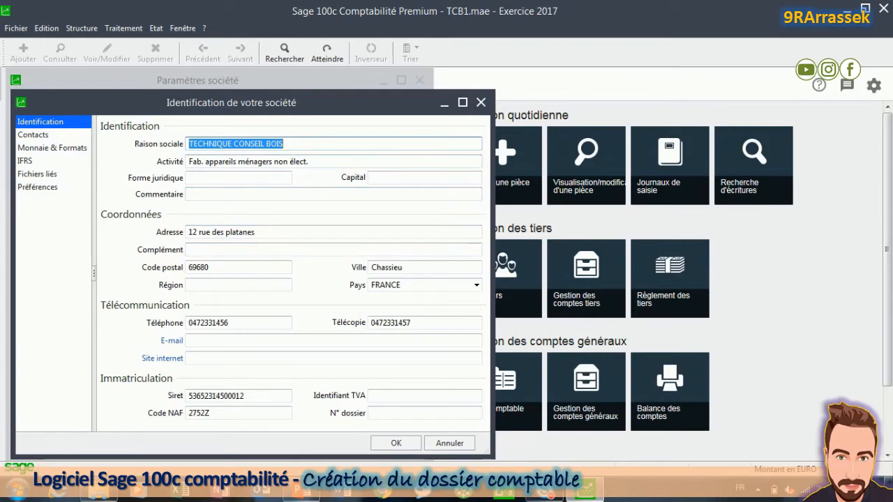
Step: Confirm the company identification details and close the Paramètres société window
{"action": "left_click", "coordinate": [388, 444]}
{"action": "left_click", "coordinate": [383, 449]}
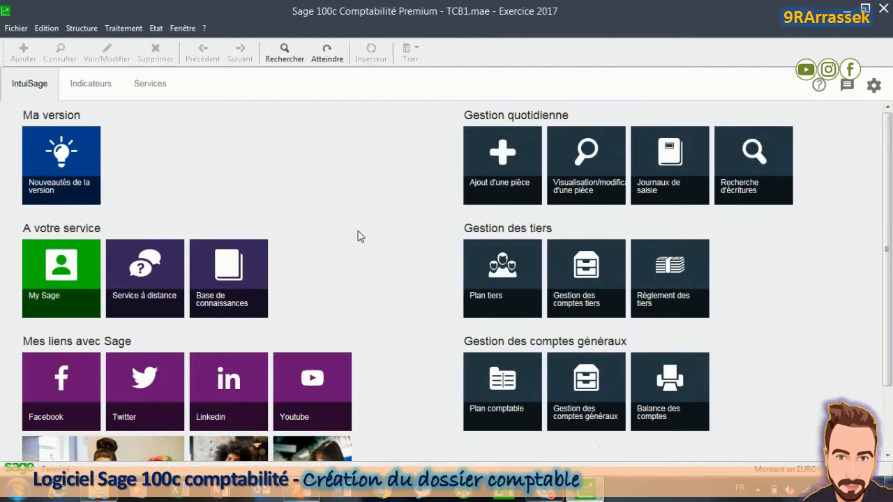
Step: In the fiscal-year carry-forward settings, choose RAN as the carry-forward journal
{"action": "left_click", "coordinate": [15, 29]}
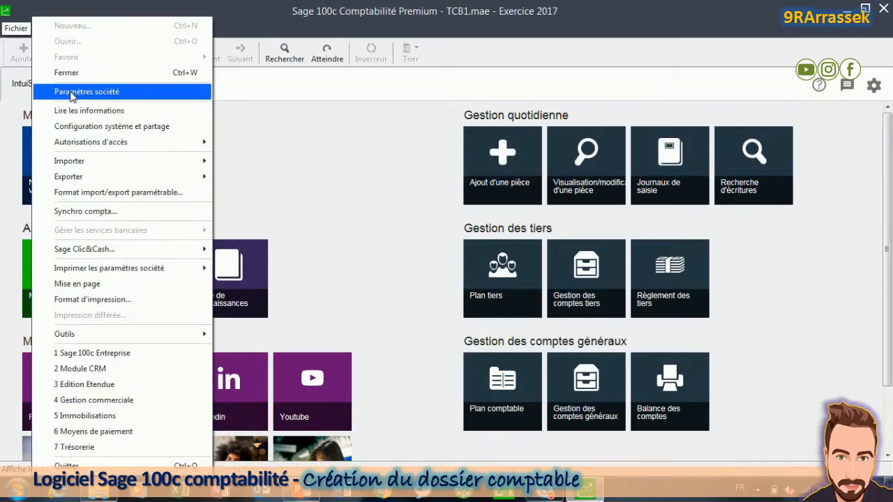
{"action": "left_click", "coordinate": [66, 90]}
{"action": "left_click", "coordinate": [130, 130]}
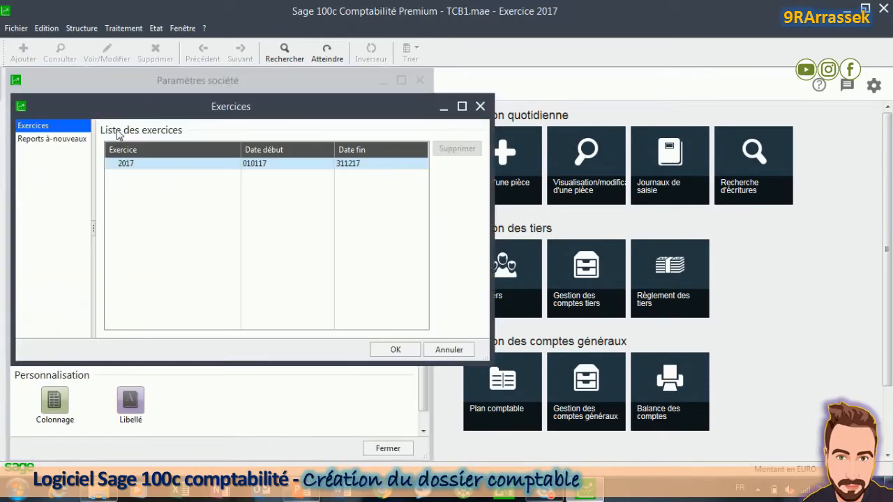
{"action": "left_click", "coordinate": [64, 140]}
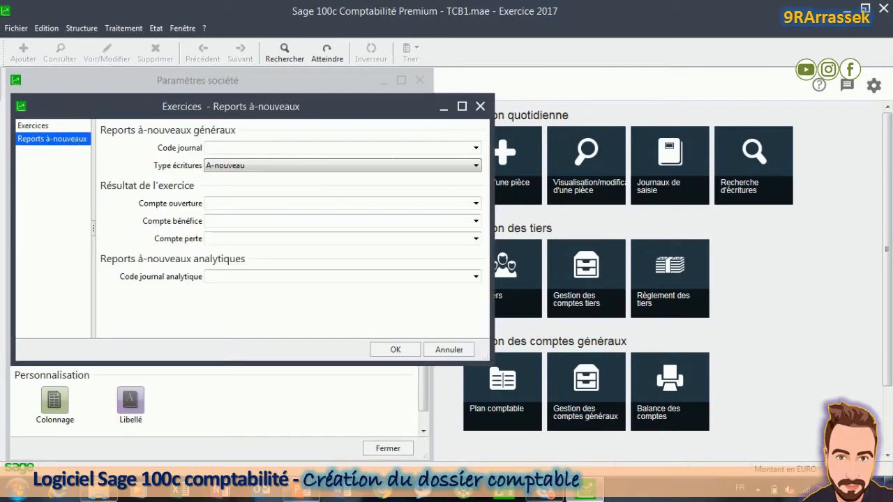
{"action": "left_click", "coordinate": [475, 149]}
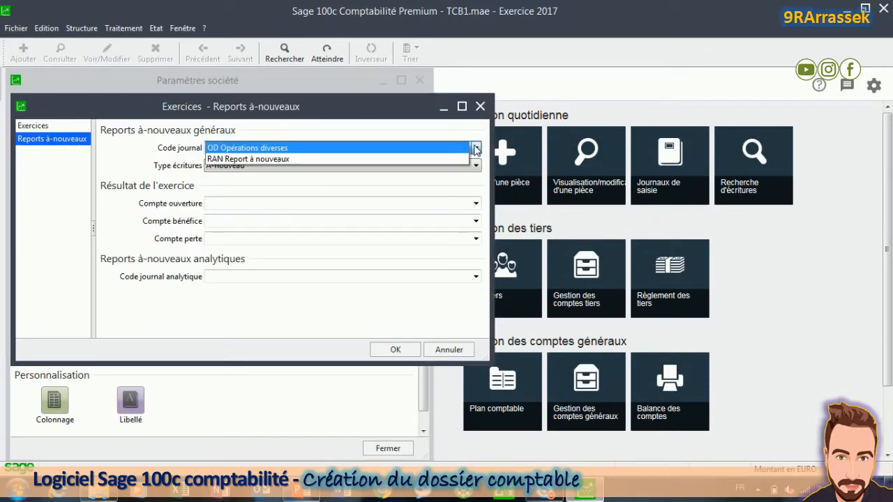
{"action": "left_click", "coordinate": [296, 160]}
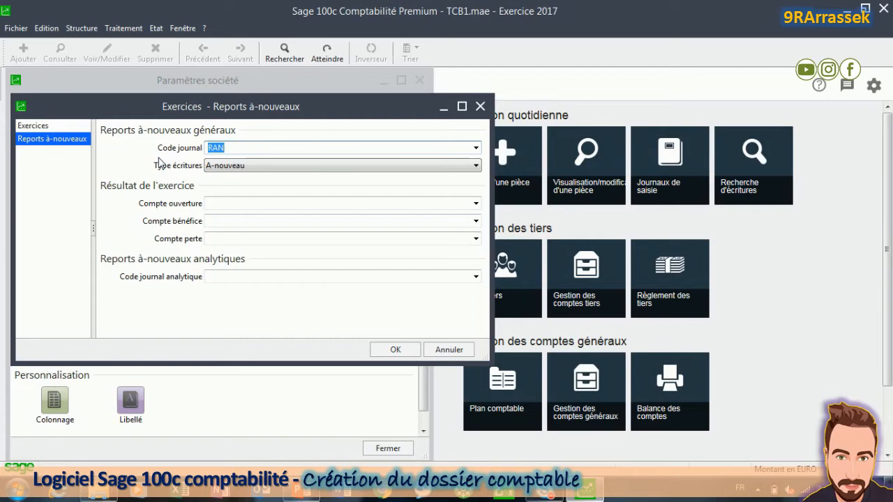
Step: Set the opening account to 89000000 Bilan d'ouverture
{"action": "left_click", "coordinate": [229, 203]}
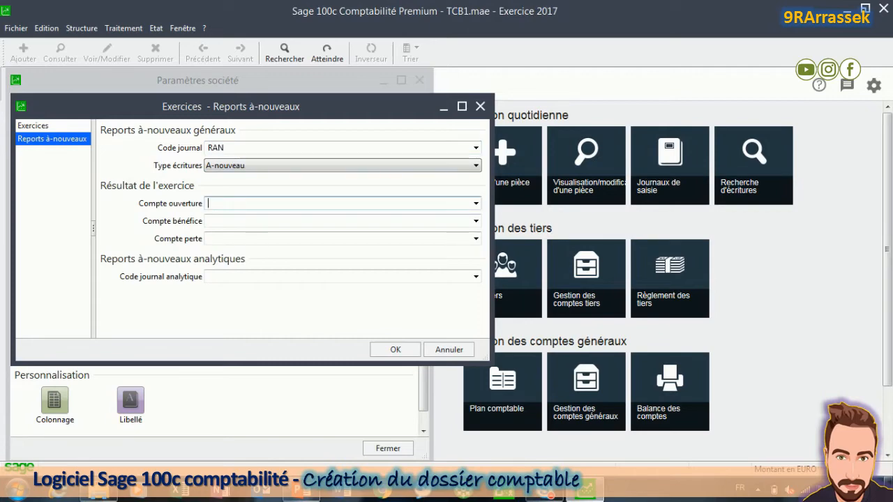
{"action": "type", "text": "89"}
{"action": "left_click", "coordinate": [475, 203]}
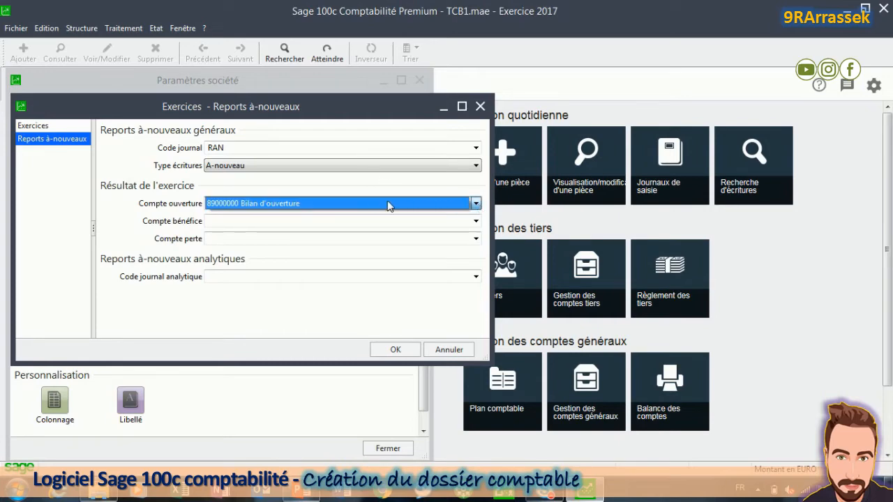
{"action": "left_click", "coordinate": [309, 205]}
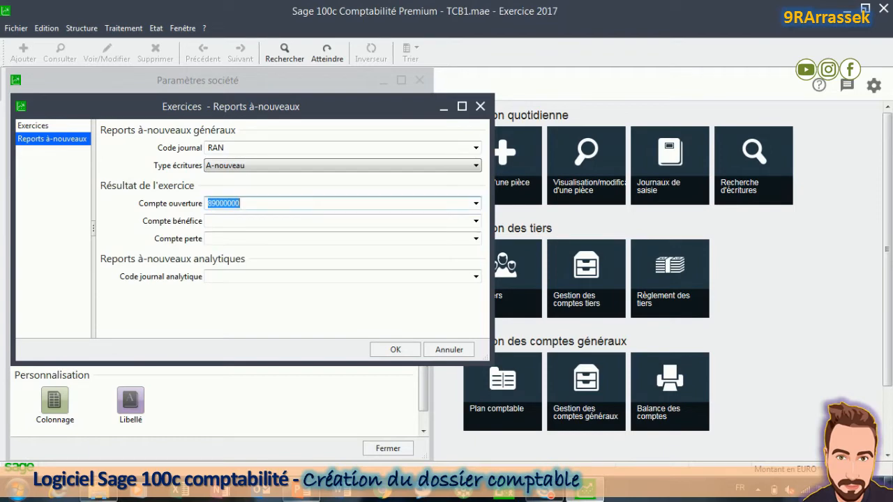
Step: Set profit account 12000000 and loss account 12900000, then confirm the carry-forward settings
{"action": "left_click", "coordinate": [293, 221]}
{"action": "type", "text": "12"}
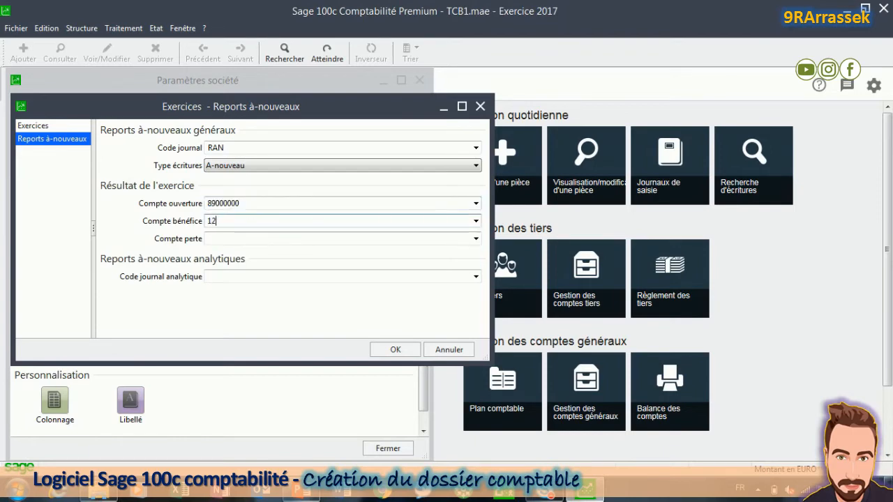
{"action": "left_click", "coordinate": [476, 221]}
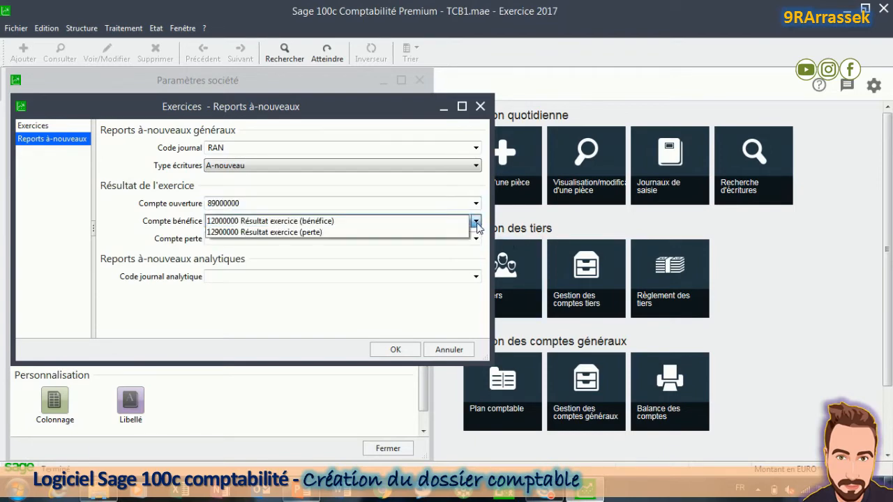
{"action": "left_click", "coordinate": [368, 222]}
{"action": "key", "text": "Tab"}
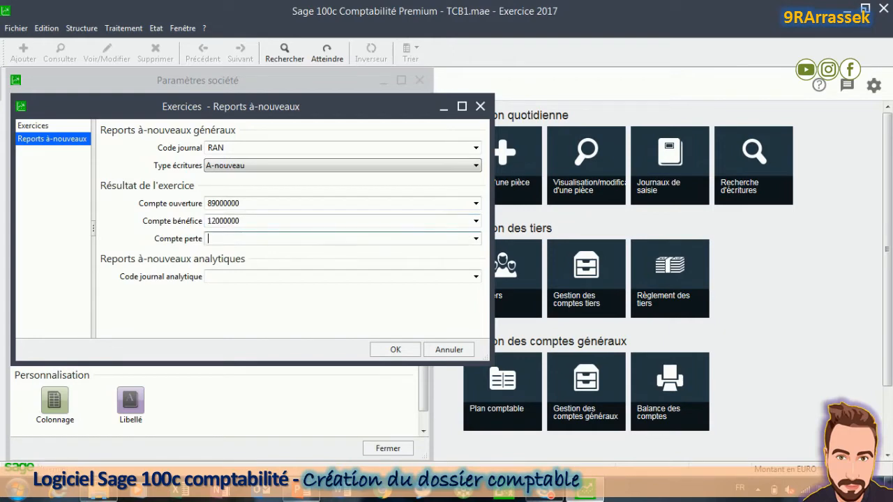
{"action": "type", "text": "1"}
{"action": "type", "text": "29"}
{"action": "left_click", "coordinate": [476, 239]}
{"action": "left_click", "coordinate": [395, 349]}
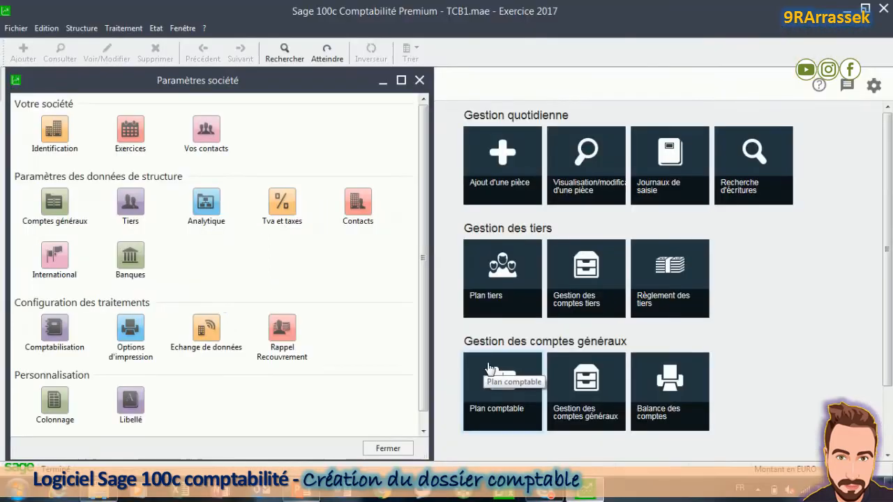
Step: Close the Paramètres société window
{"action": "left_click", "coordinate": [421, 81]}
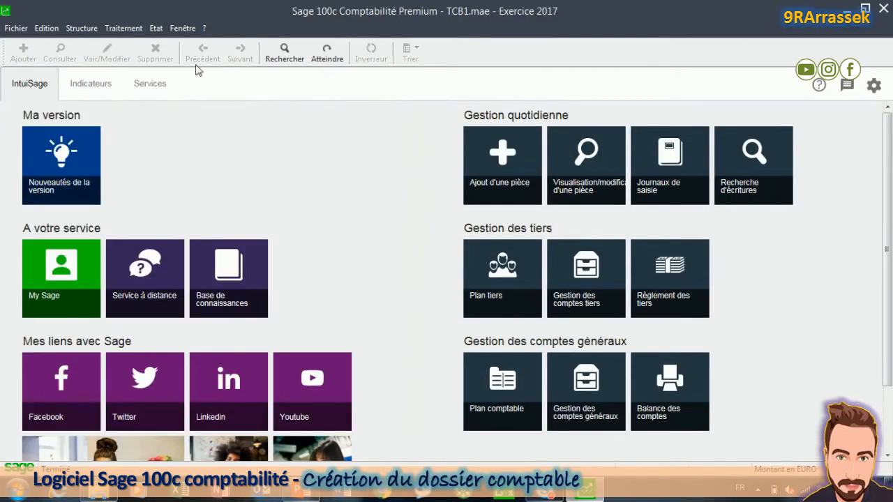
Step: Open the chart of accounts maximized and jump to the 512 bank accounts
{"action": "left_click", "coordinate": [81, 29]}
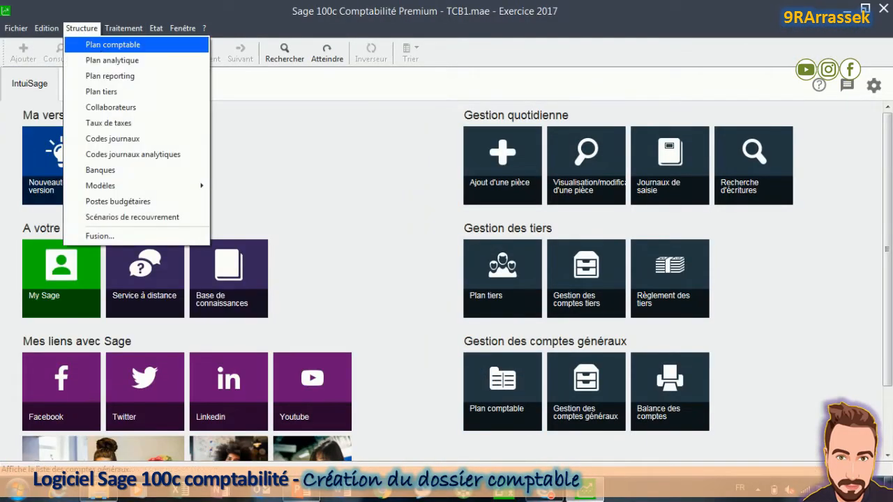
{"action": "left_click", "coordinate": [98, 44]}
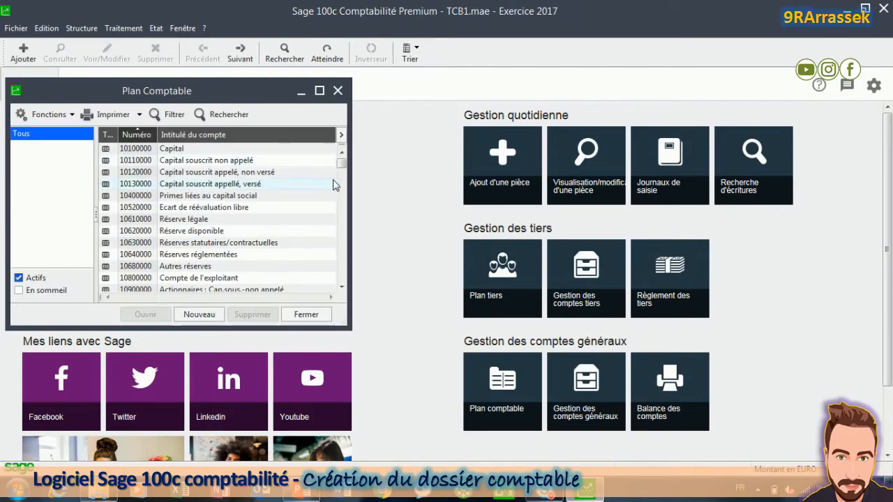
{"action": "left_click", "coordinate": [210, 185]}
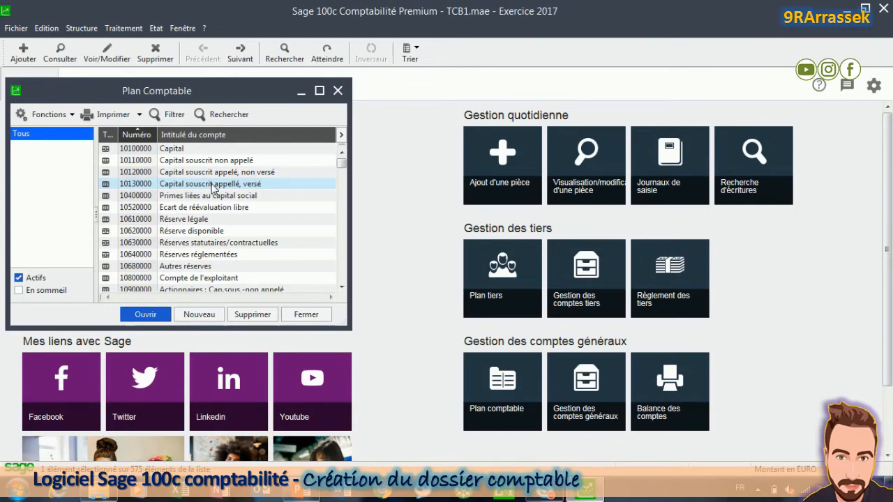
{"action": "left_click", "coordinate": [320, 91]}
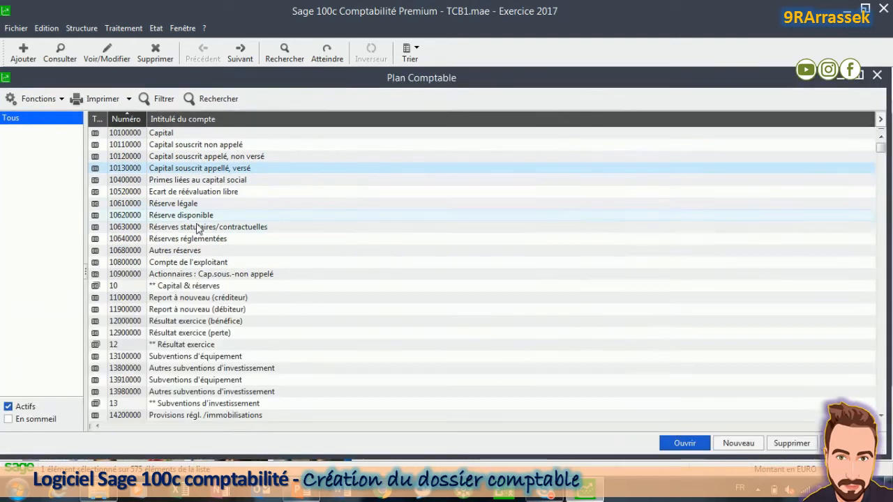
{"action": "left_click", "coordinate": [201, 215]}
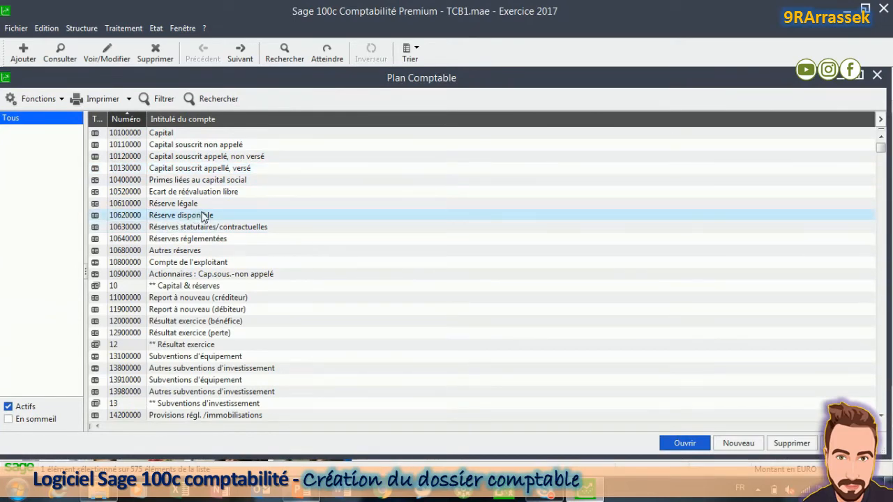
{"action": "type", "text": "512"}
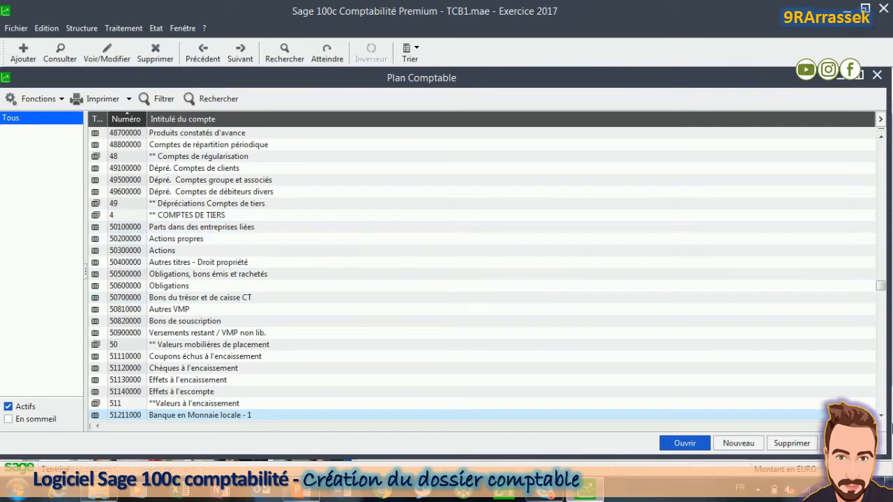
{"action": "left_click", "coordinate": [881, 416]}
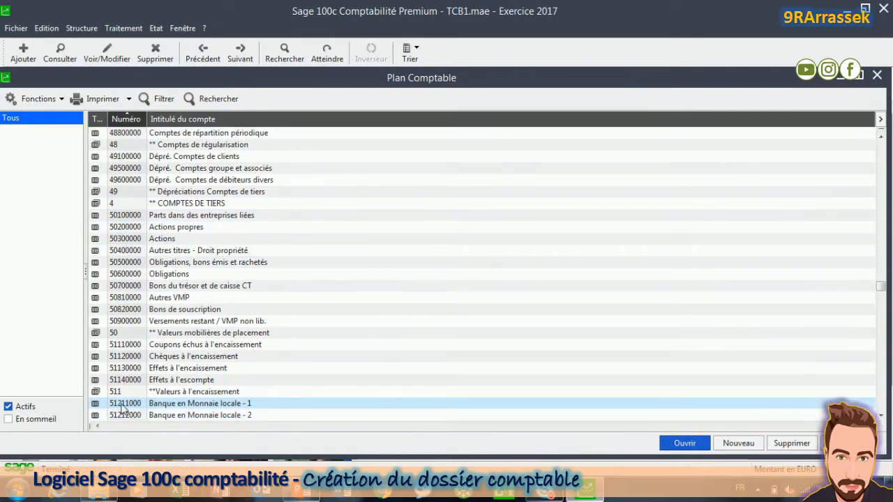
Step: Rename account 51211000 to BNP
{"action": "double_click", "coordinate": [184, 410]}
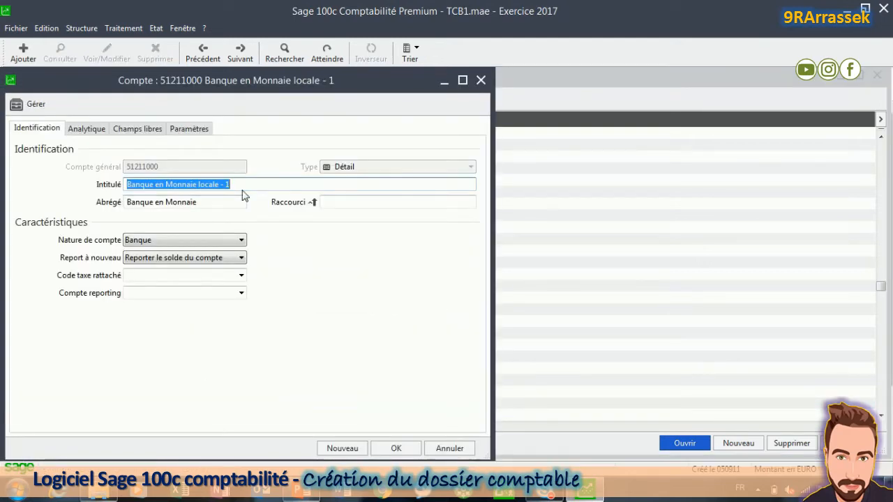
{"action": "type", "text": "BNP"}
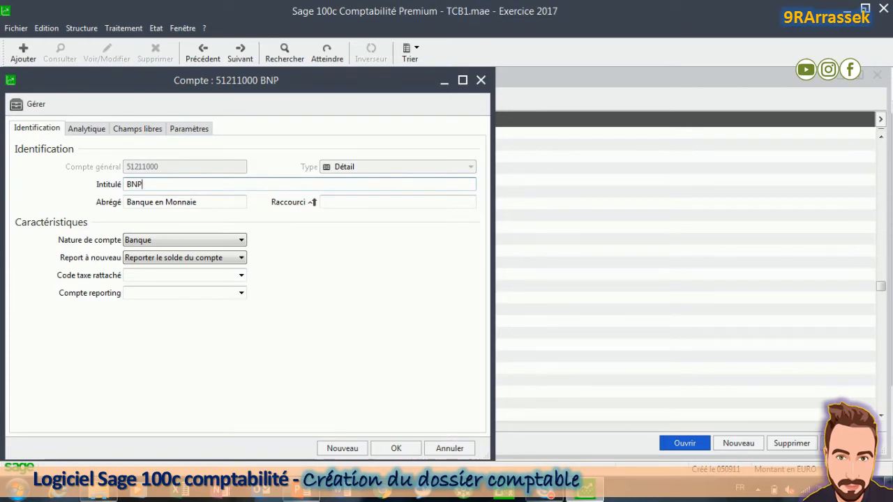
{"action": "left_click", "coordinate": [401, 450]}
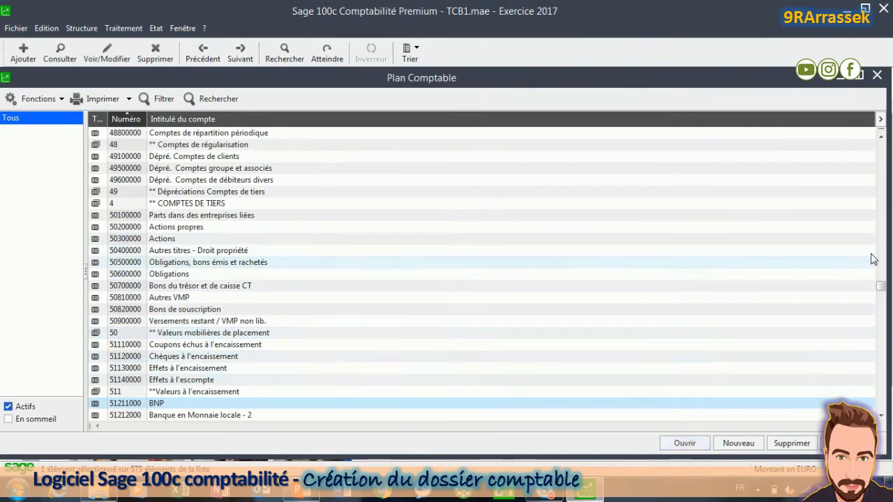
Step: Scroll the chart down and jump to the 53 cash accounts
{"action": "left_click", "coordinate": [881, 417]}
{"action": "left_click", "coordinate": [881, 417]}
{"action": "left_click", "coordinate": [881, 417]}
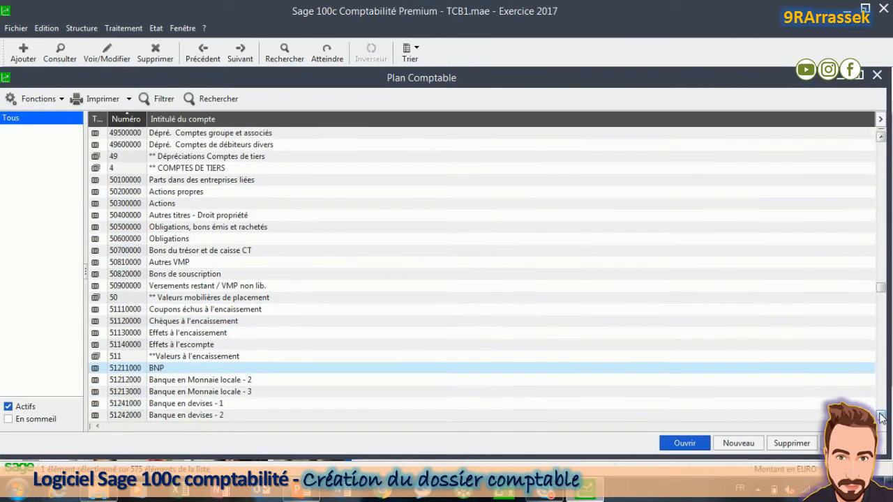
{"action": "left_click", "coordinate": [881, 417]}
{"action": "left_click", "coordinate": [881, 417]}
{"action": "left_click", "coordinate": [881, 418]}
{"action": "left_click", "coordinate": [881, 417]}
{"action": "left_click", "coordinate": [881, 417]}
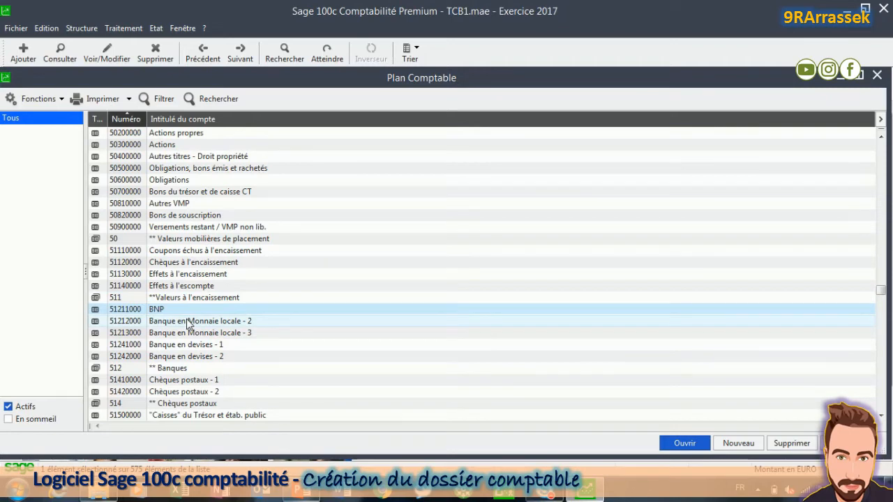
{"action": "type", "text": "53"}
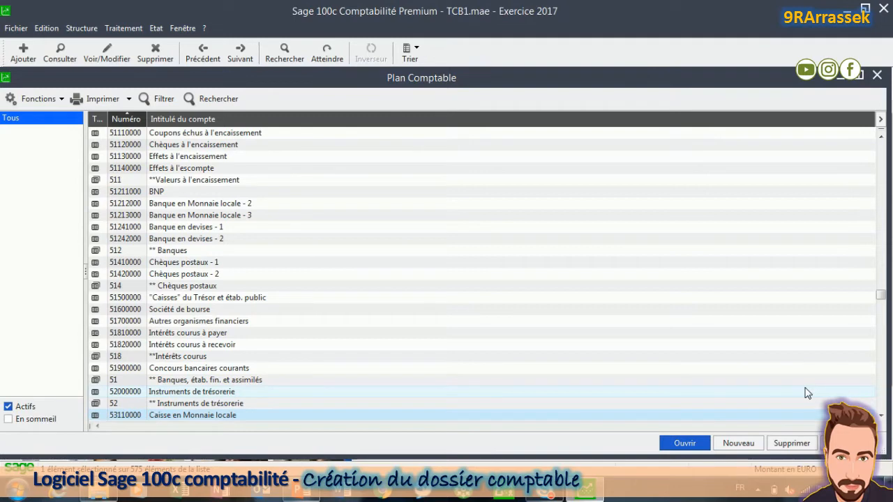
Step: Delete cash account 53140000 Caisse en devise
{"action": "left_click", "coordinate": [881, 417]}
{"action": "left_click", "coordinate": [881, 418]}
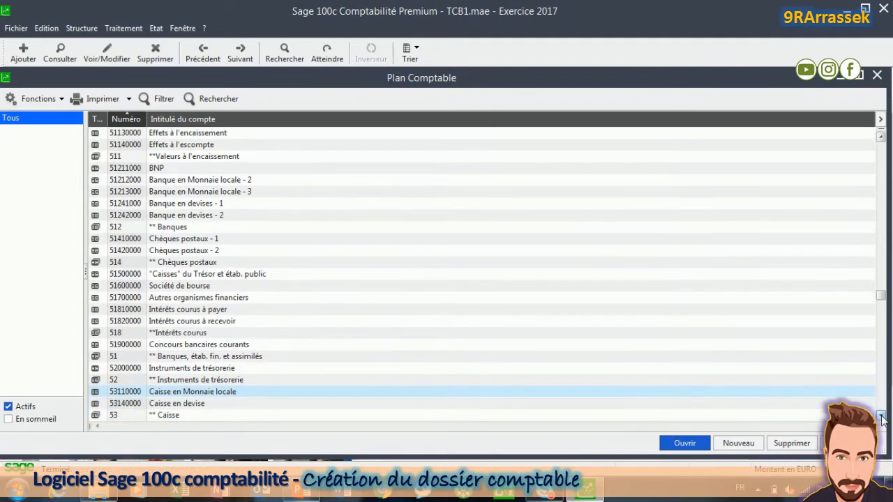
{"action": "left_click", "coordinate": [193, 406]}
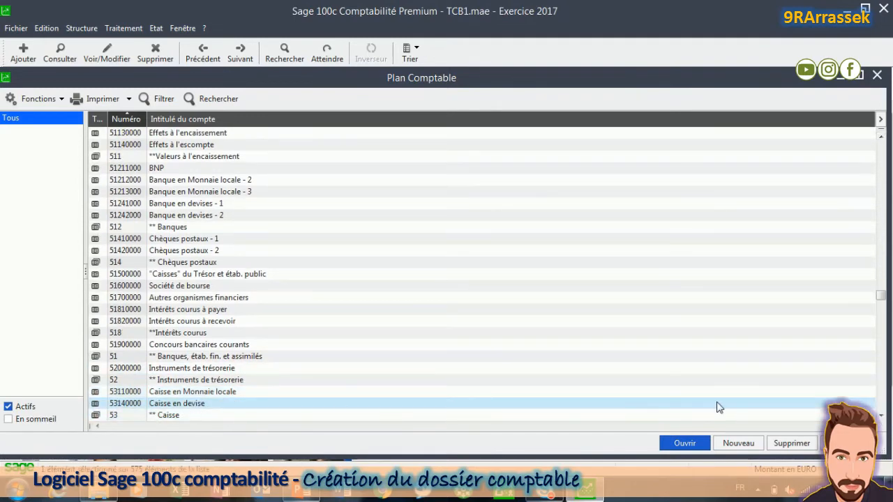
{"action": "left_click", "coordinate": [795, 445]}
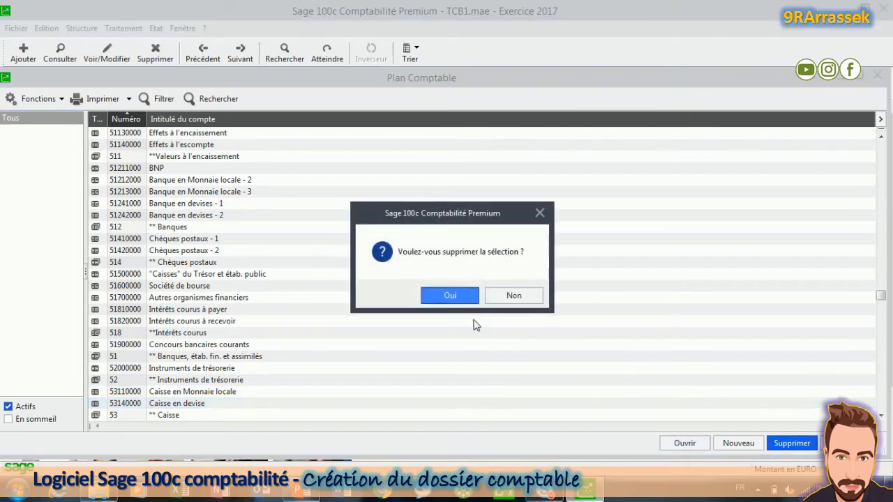
{"action": "left_click", "coordinate": [446, 296]}
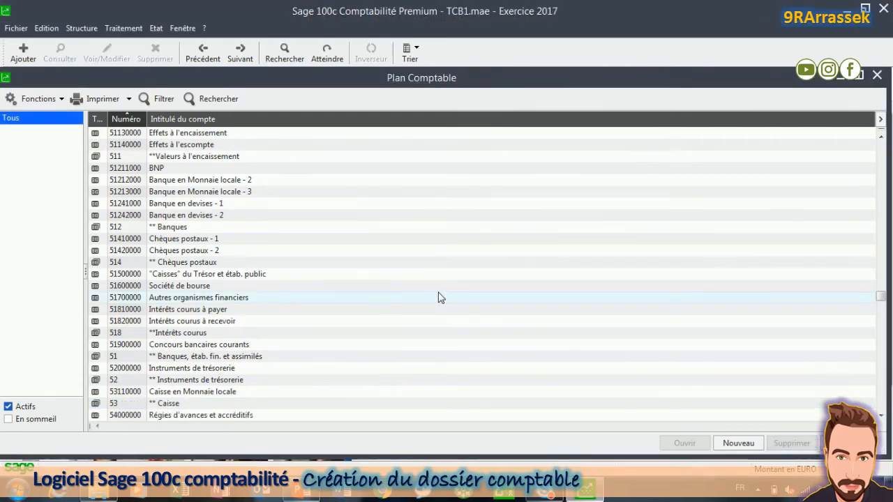
Step: Jump to the 70 sales accounts and select 70102000 Ventes à 20%
{"action": "left_click", "coordinate": [186, 204]}
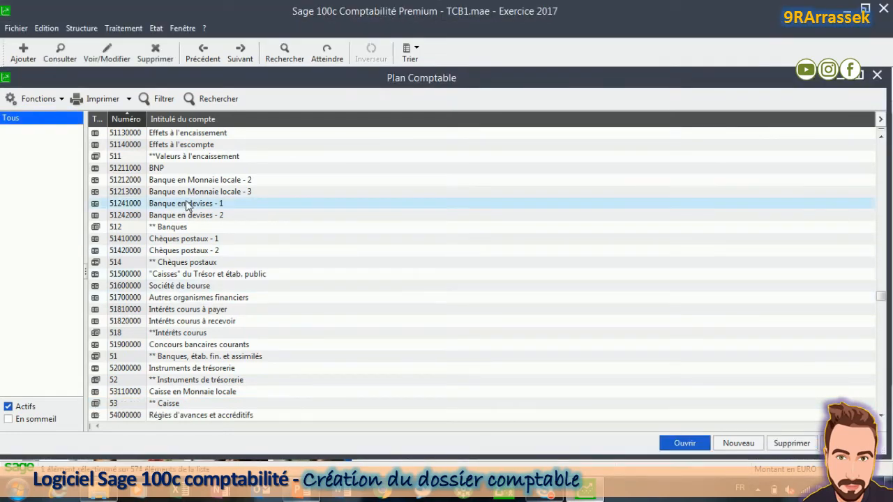
{"action": "key", "text": "7"}
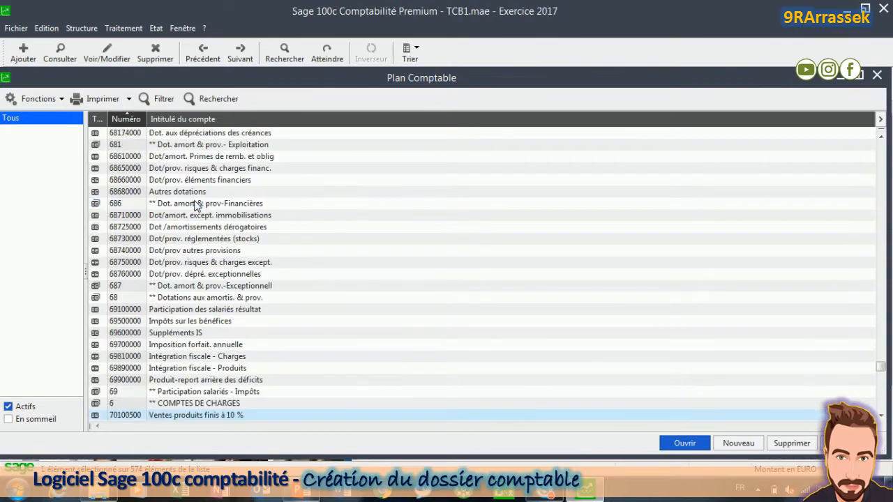
{"action": "left_click", "coordinate": [881, 416]}
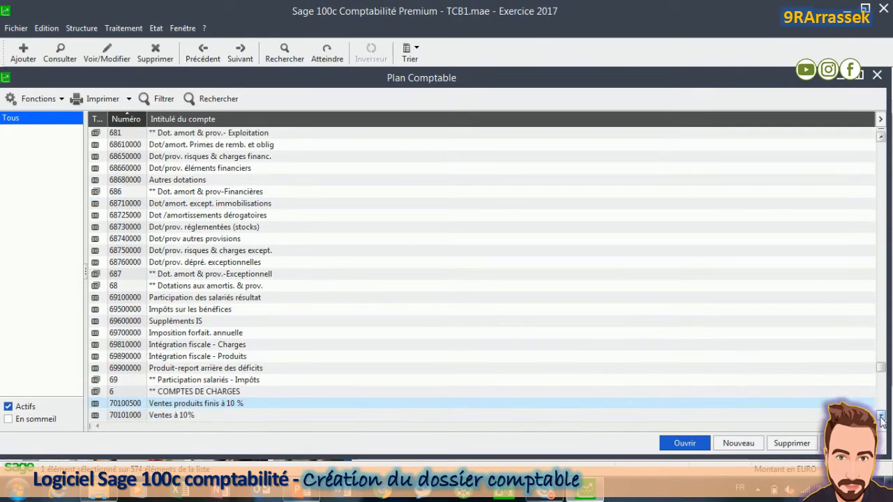
{"action": "left_click", "coordinate": [881, 416]}
{"action": "left_click", "coordinate": [881, 416]}
{"action": "left_click", "coordinate": [881, 417]}
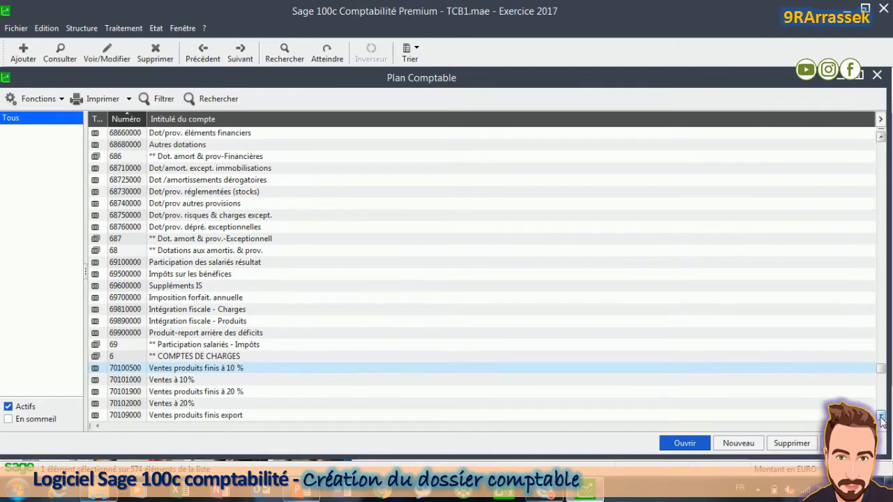
{"action": "left_click", "coordinate": [881, 416]}
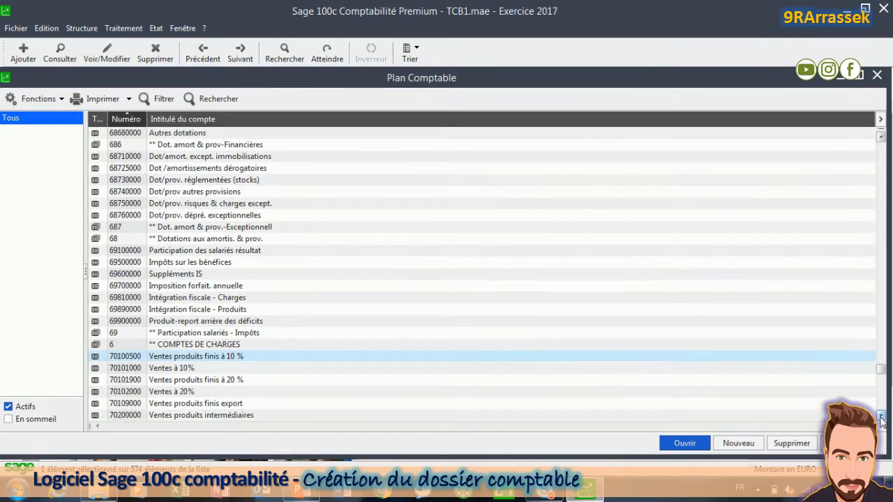
{"action": "left_click", "coordinate": [881, 416]}
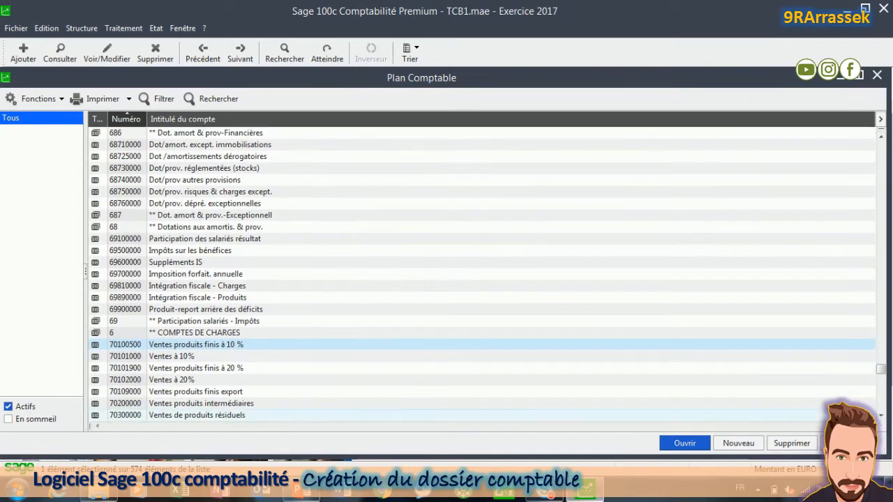
{"action": "left_click", "coordinate": [176, 381]}
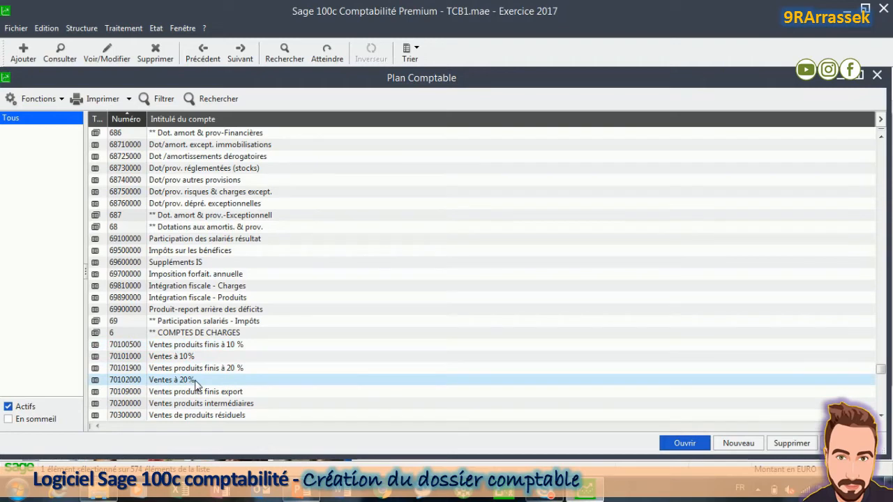
Step: Insert 'de poêles à bois' into account 70102000's title to read 'Ventes de poêles à bois à 20%'
{"action": "double_click", "coordinate": [197, 385]}
{"action": "left_click", "coordinate": [151, 184]}
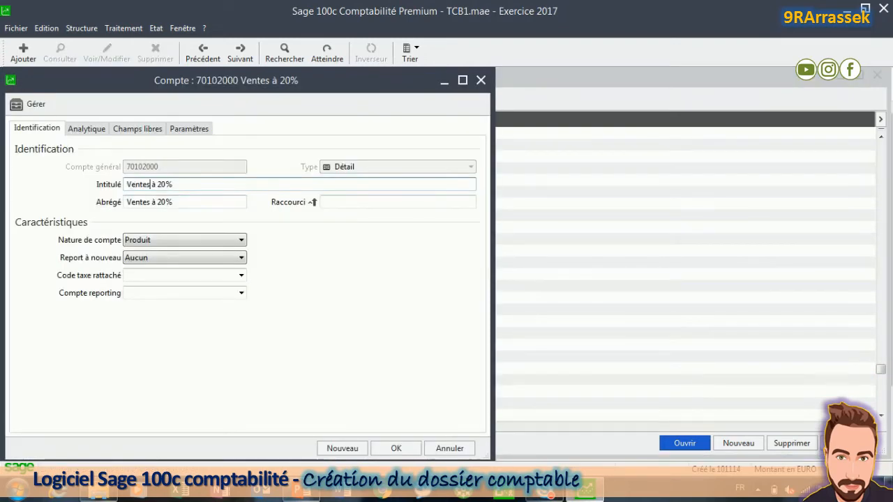
{"action": "type", "text": "de P"}
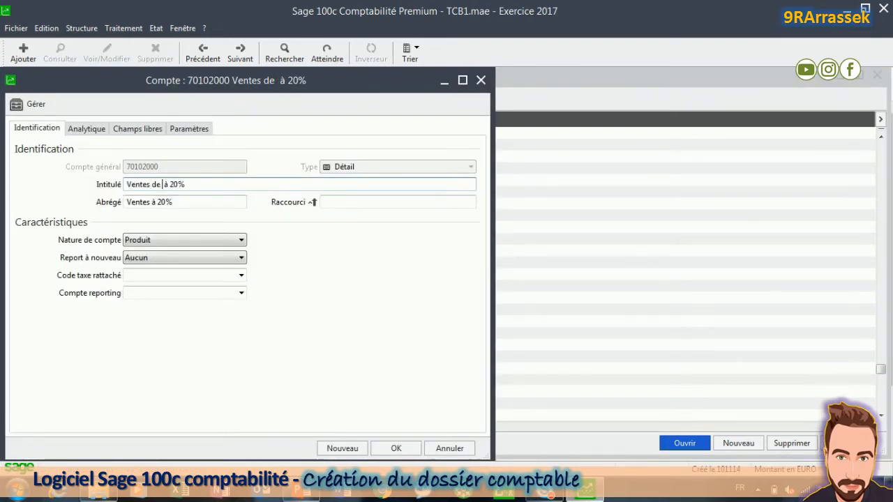
{"action": "key", "text": "BackSpace"}
{"action": "type", "text": "^"}
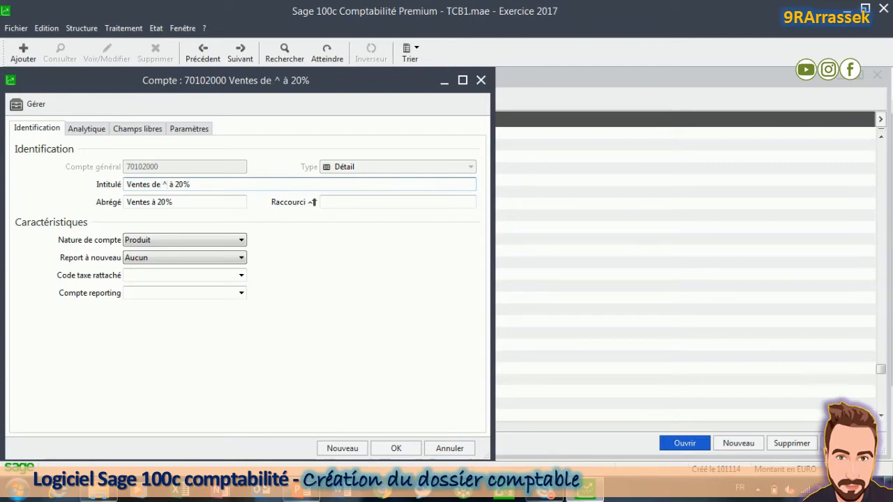
{"action": "key", "text": "BackSpace"}
{"action": "type", "text": "poêles à b"}
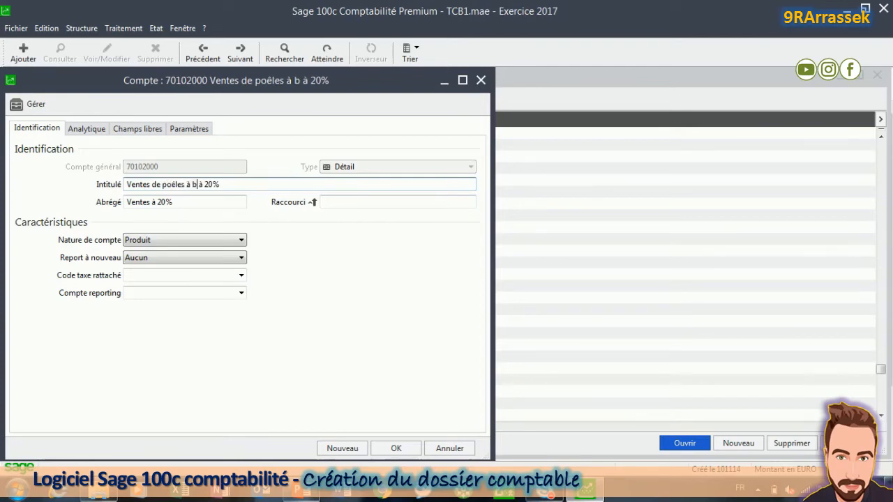
{"action": "type", "text": "ois"}
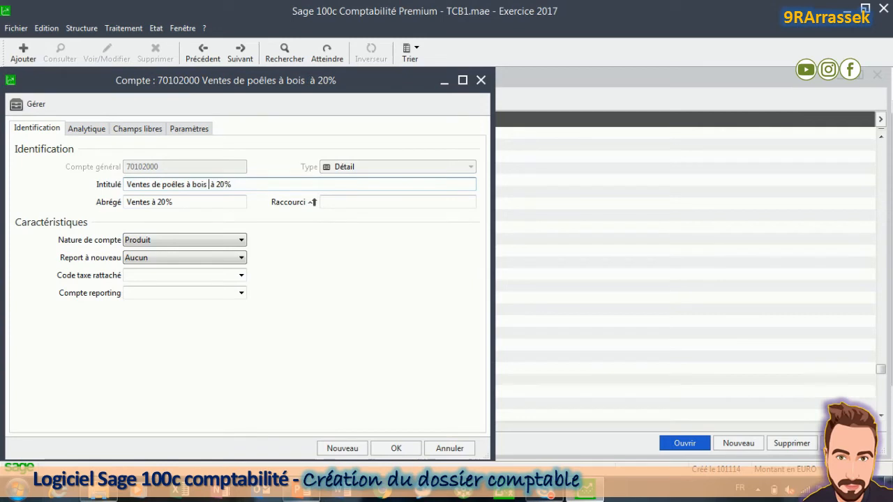
{"action": "left_click", "coordinate": [393, 448]}
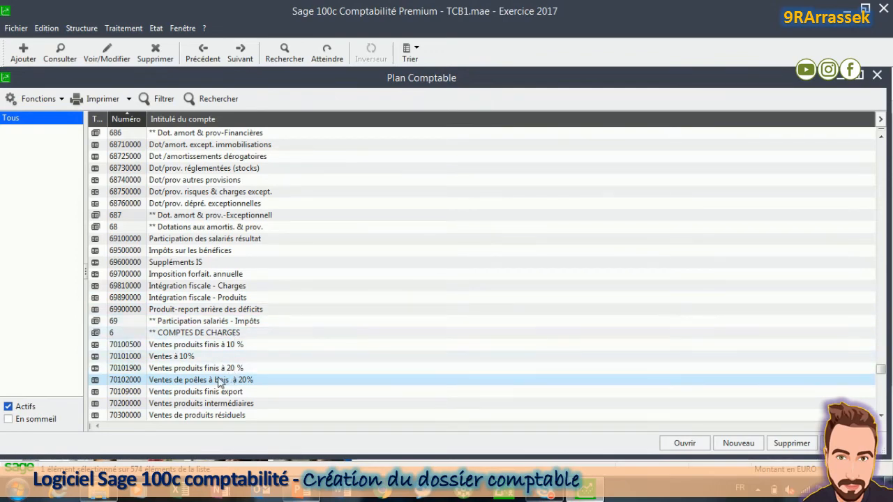
Step: Scroll to account 70700200, replace 'marchandises' with 'accessoires' in its title, and reopen it to check
{"action": "left_click", "coordinate": [881, 416]}
{"action": "left_click", "coordinate": [880, 417]}
{"action": "left_click", "coordinate": [881, 417]}
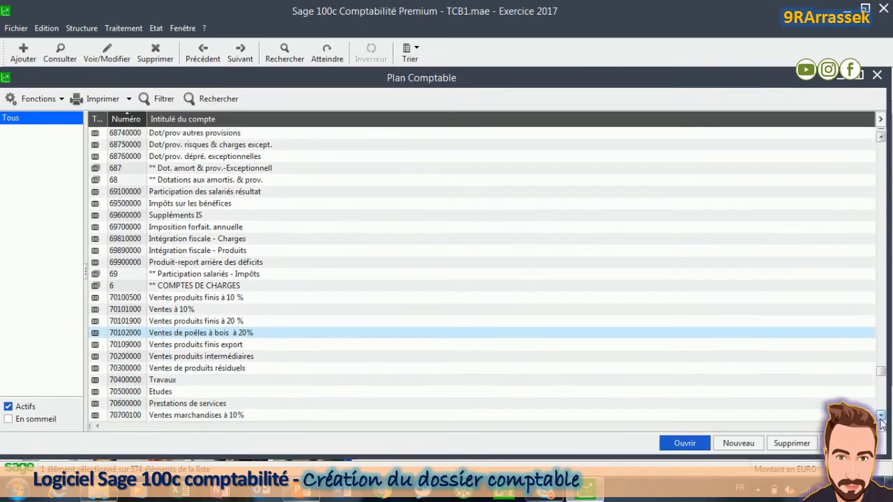
{"action": "left_click", "coordinate": [880, 416]}
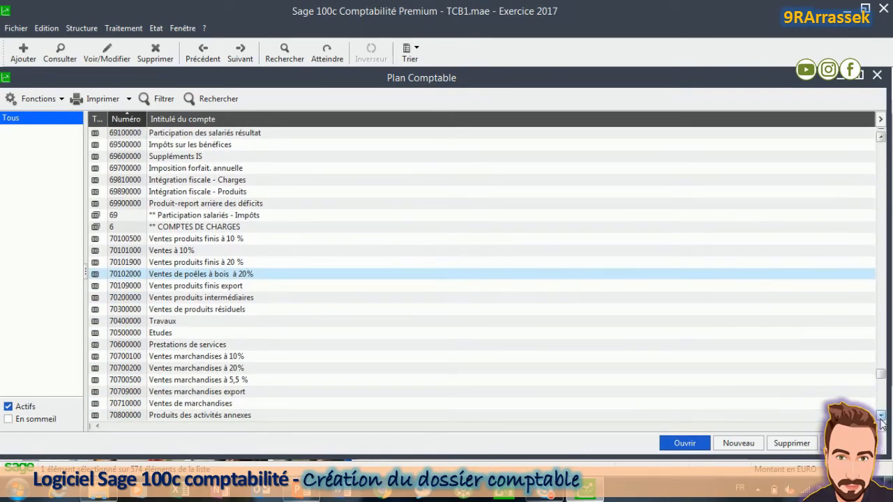
{"action": "left_click", "coordinate": [881, 417]}
{"action": "left_click", "coordinate": [880, 416]}
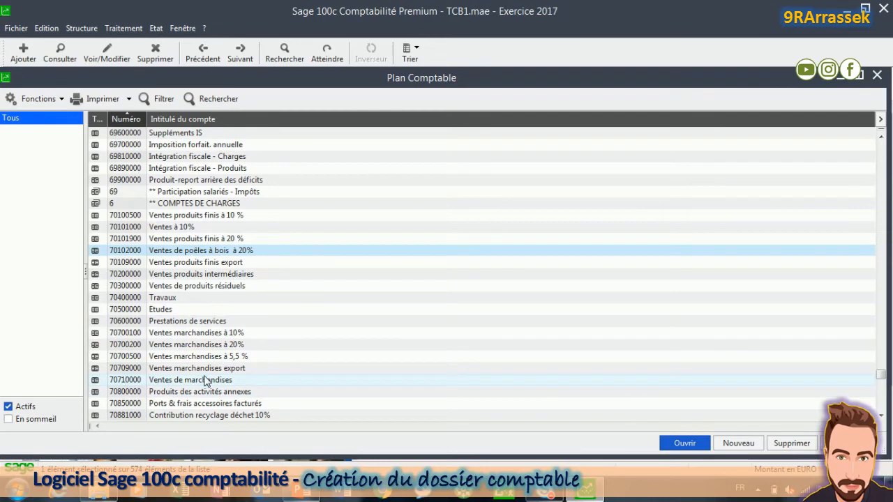
{"action": "left_click", "coordinate": [183, 345]}
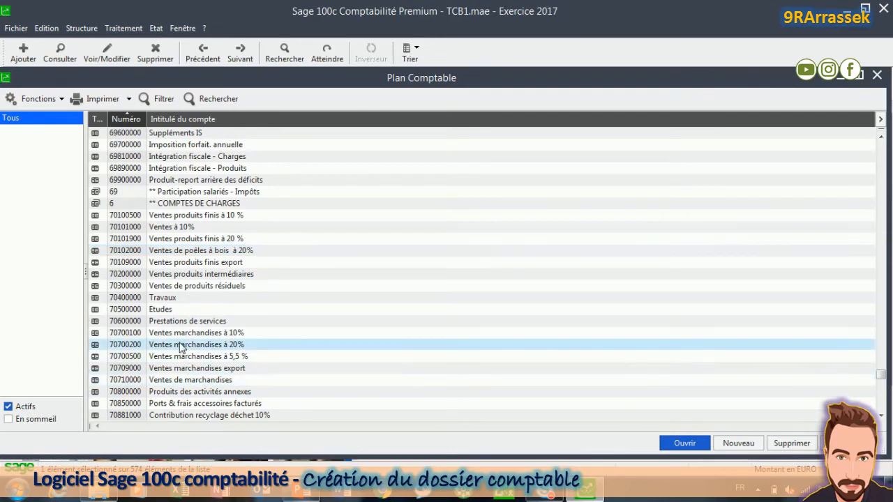
{"action": "double_click", "coordinate": [178, 345]}
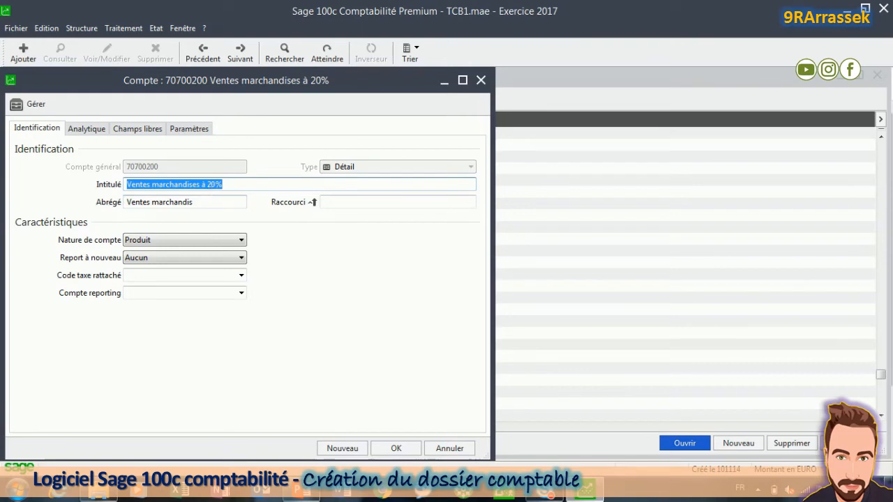
{"action": "double_click", "coordinate": [199, 184]}
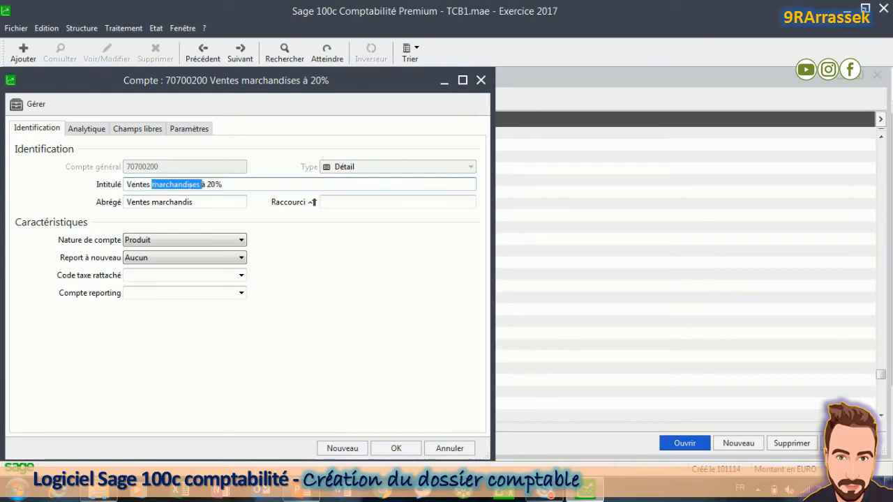
{"action": "type", "text": "accesso"}
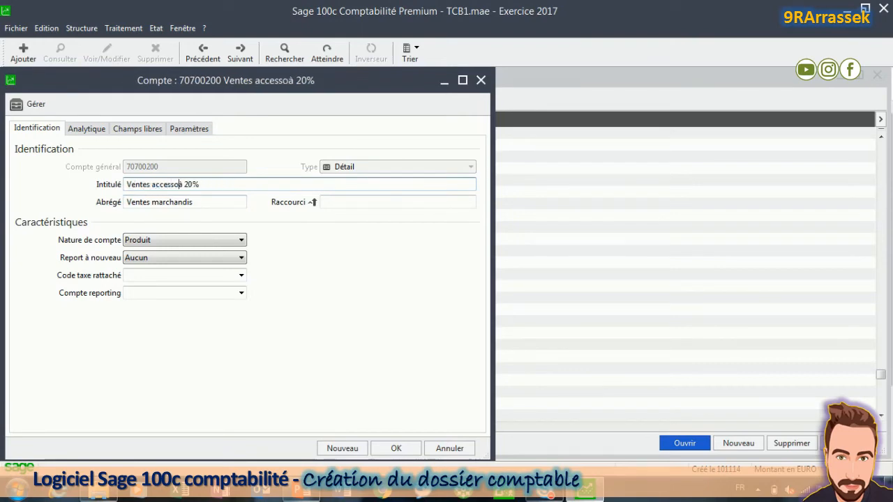
{"action": "type", "text": "ires"}
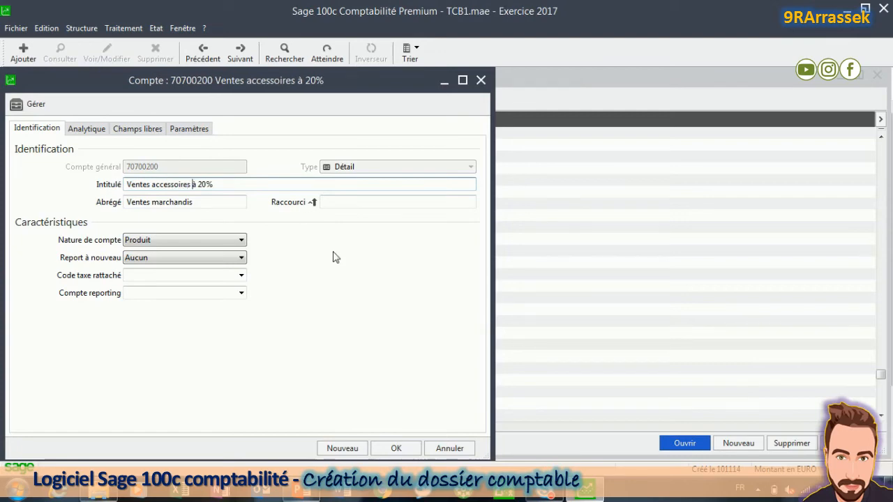
{"action": "left_click", "coordinate": [396, 449]}
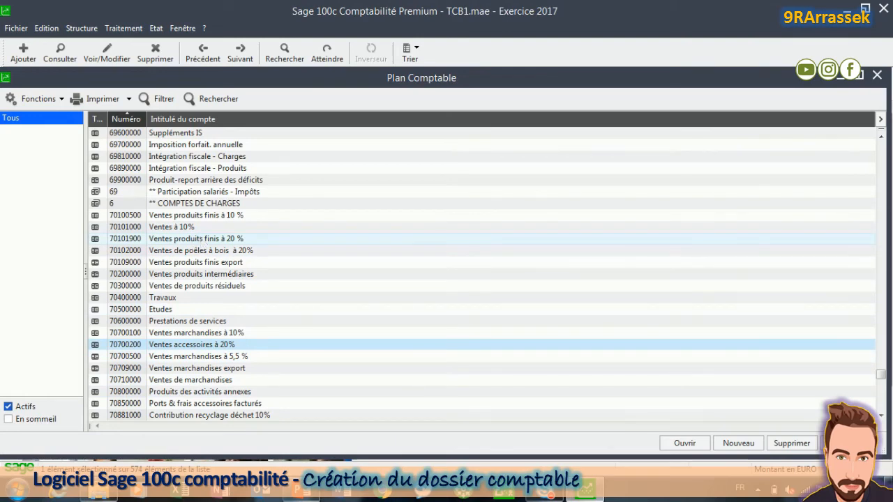
{"action": "key", "text": "Return"}
Step: Close the reopened account and select purchase account 60102000 Achats matières 20%
{"action": "left_click", "coordinate": [396, 448]}
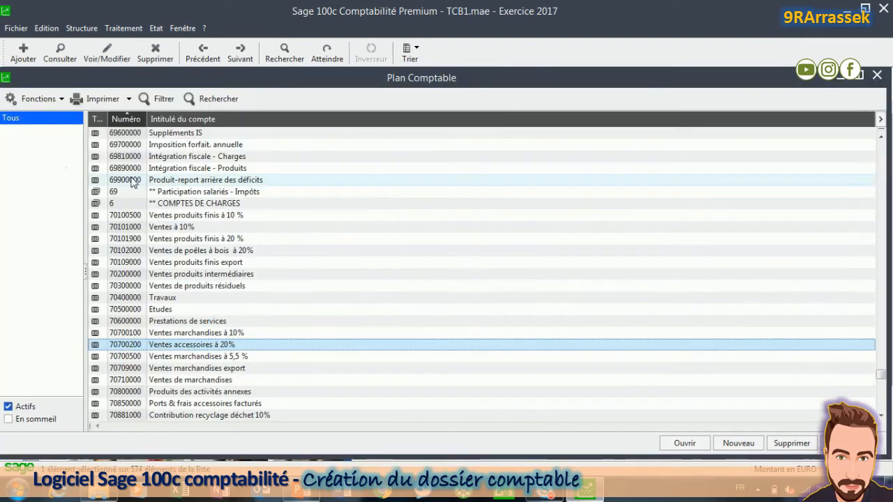
{"action": "left_click", "coordinate": [203, 299]}
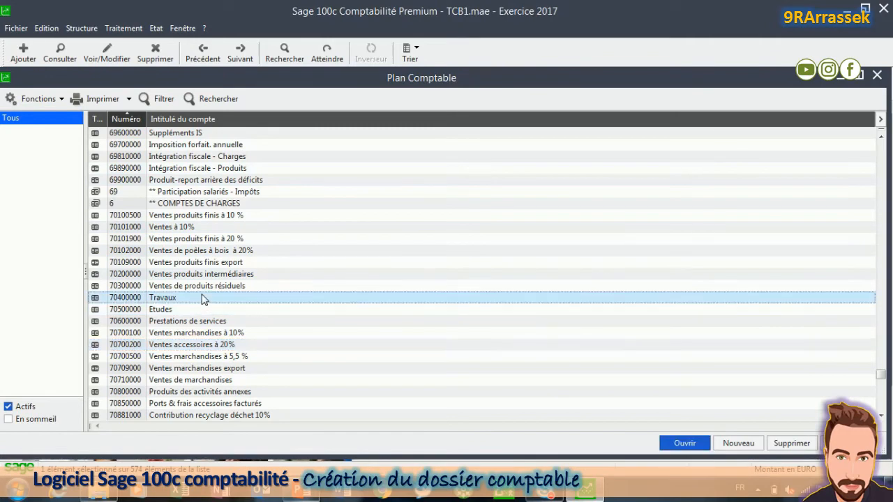
{"action": "key", "text": "6"}
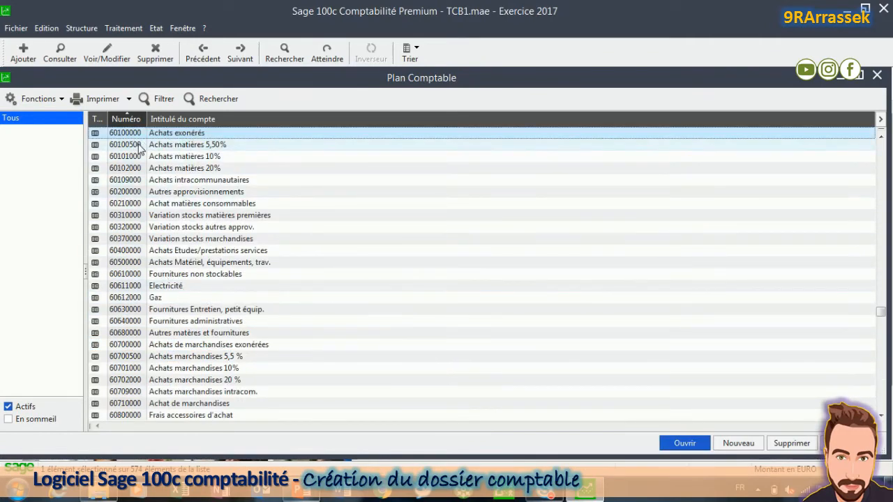
{"action": "left_click", "coordinate": [176, 170]}
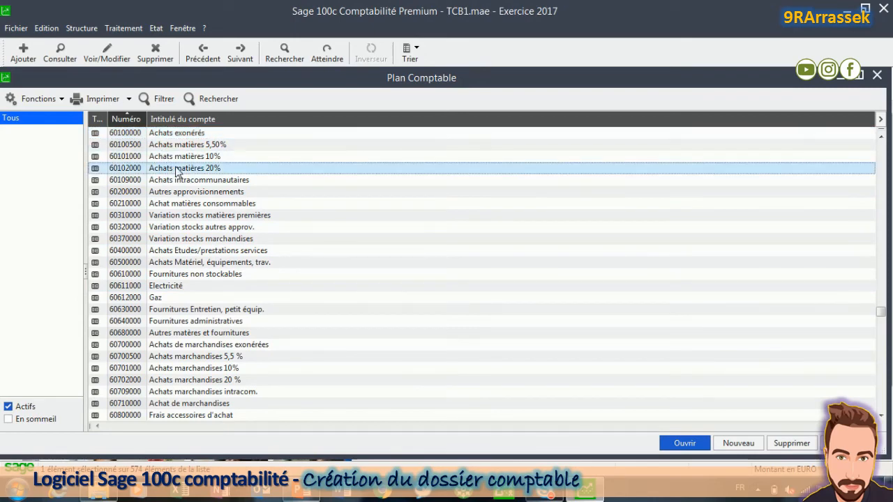
Step: Replace 'matières' with 'ACIER et ALU' in account 60102000's title and save it
{"action": "double_click", "coordinate": [176, 170]}
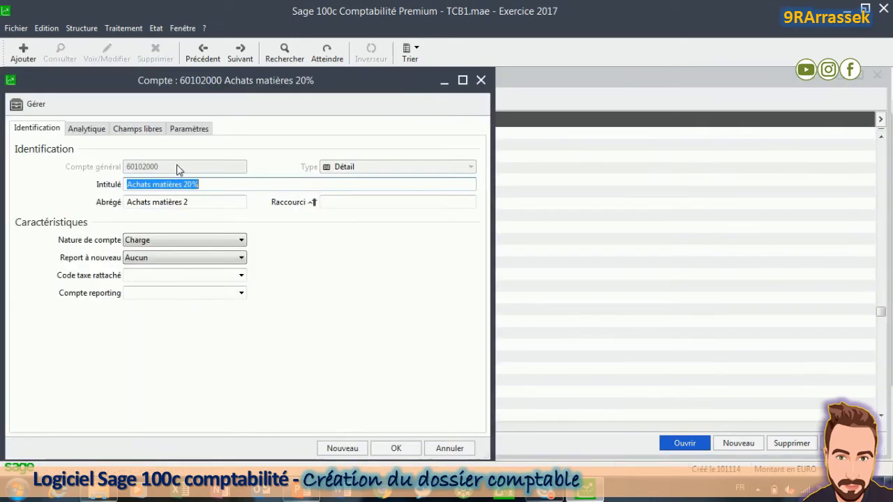
{"action": "left_click", "coordinate": [169, 184]}
{"action": "double_click", "coordinate": [169, 184]}
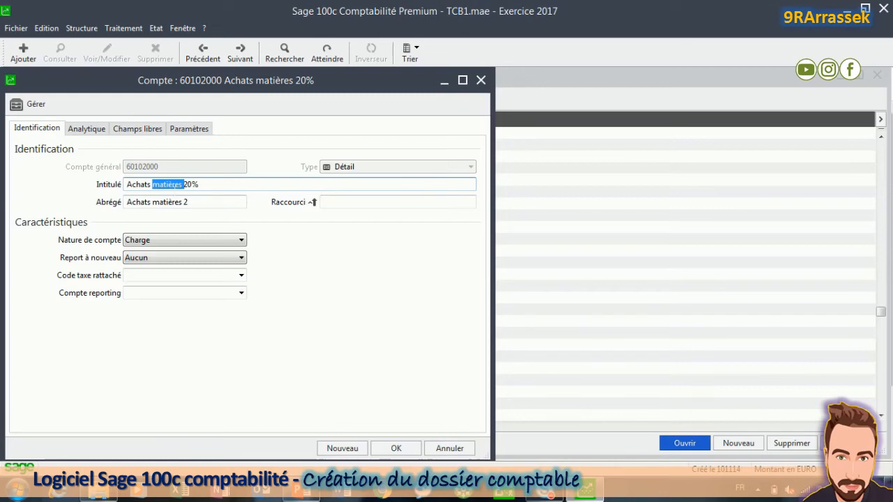
{"action": "type", "text": "ACIER e"}
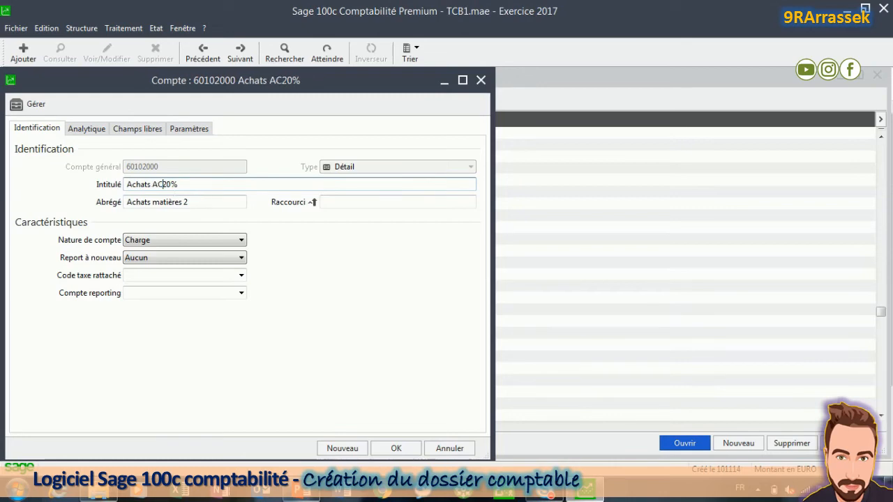
{"action": "type", "text": "t "}
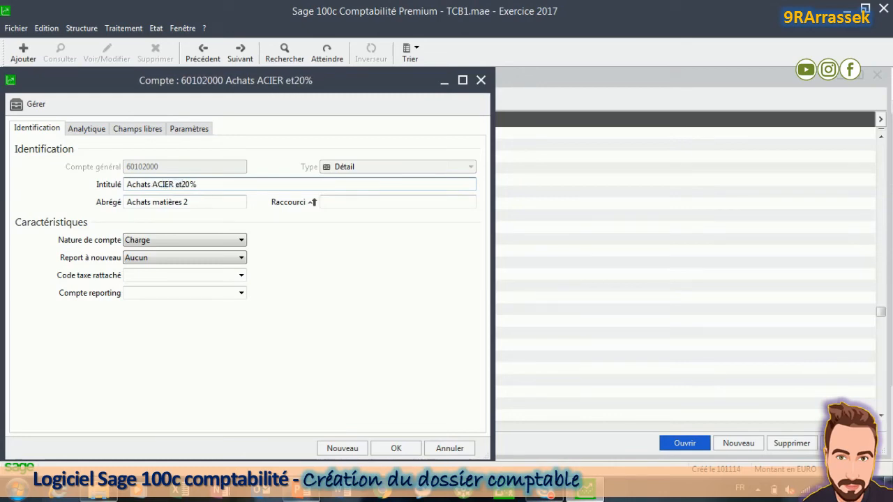
{"action": "type", "text": "ALU"}
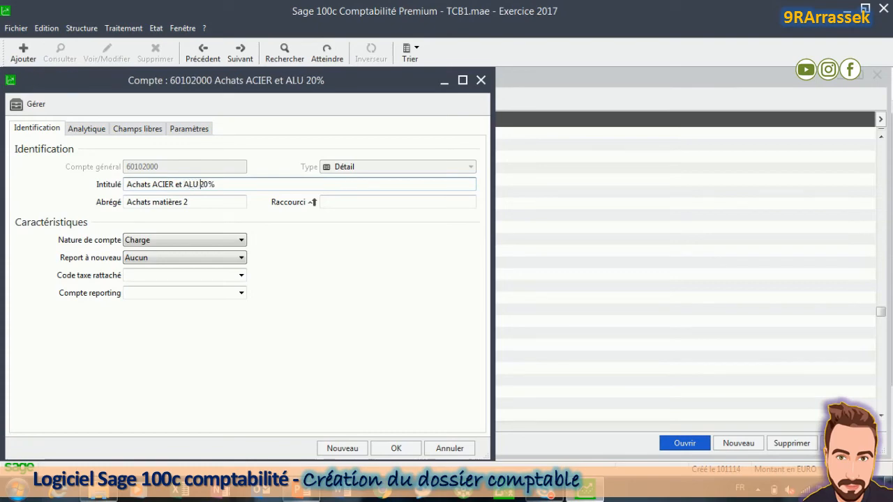
{"action": "left_click", "coordinate": [393, 447]}
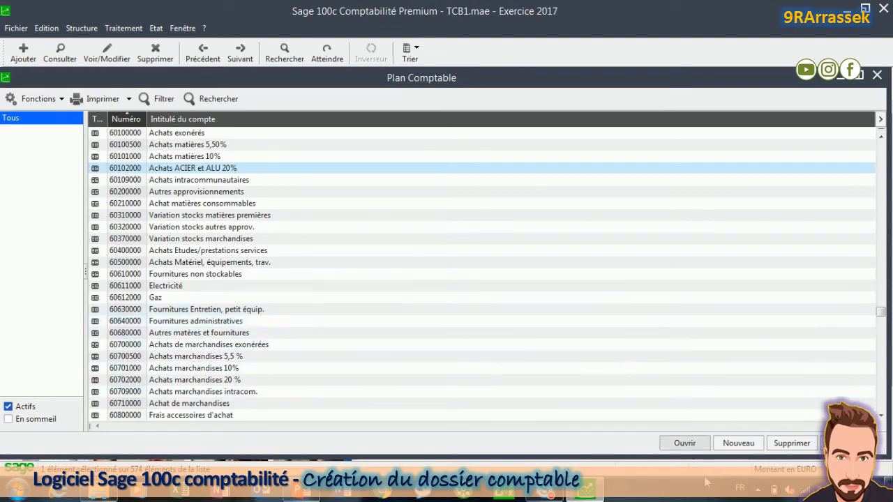
Step: Start a new general account with number 70100220 and title 'Ventes porte buches à 20%'
{"action": "left_click", "coordinate": [738, 443]}
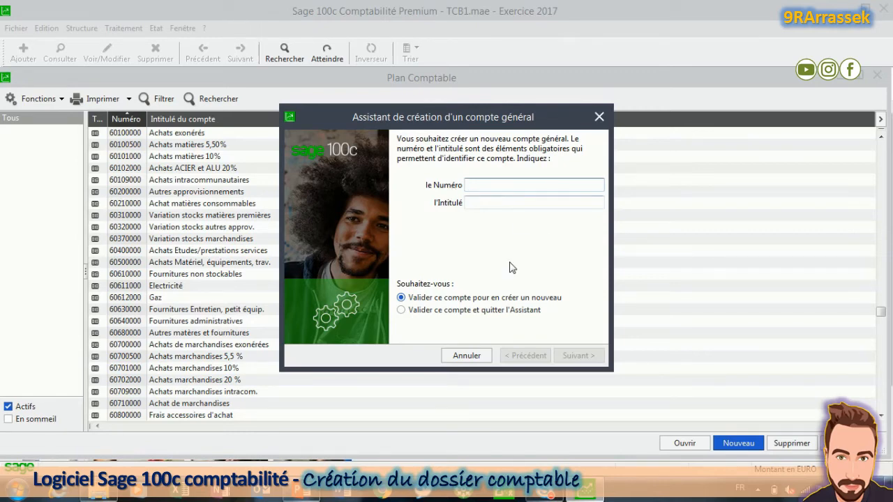
{"action": "type", "text": "70100220"}
{"action": "key", "text": "Tab"}
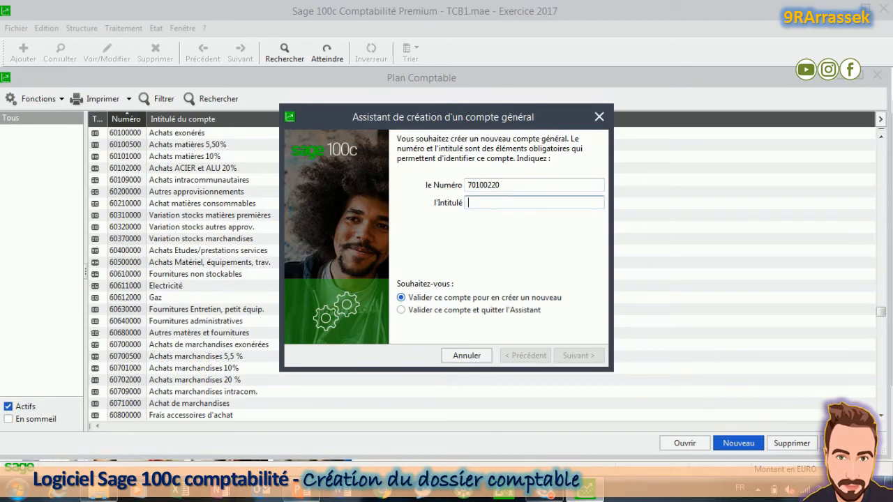
{"action": "type", "text": "Ventes porte"}
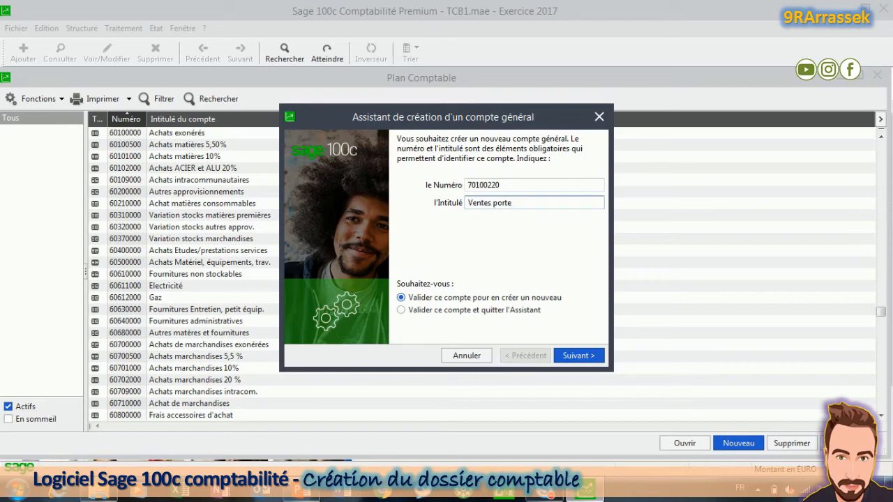
{"action": "type", "text": " buches à 20%"}
Step: Save account 70100220, then create account 60260000 titled 'Achats Emballages 20%'
{"action": "left_click", "coordinate": [579, 356]}
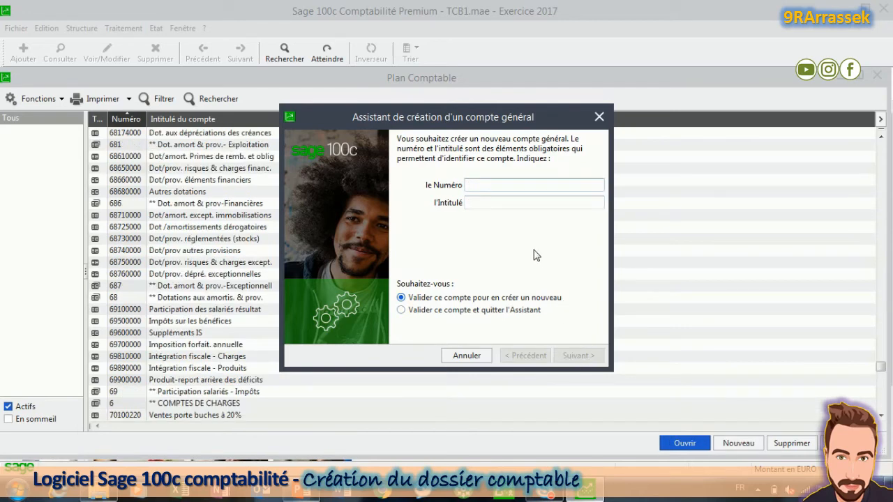
{"action": "type", "text": "60260000"}
{"action": "key", "text": "Tab"}
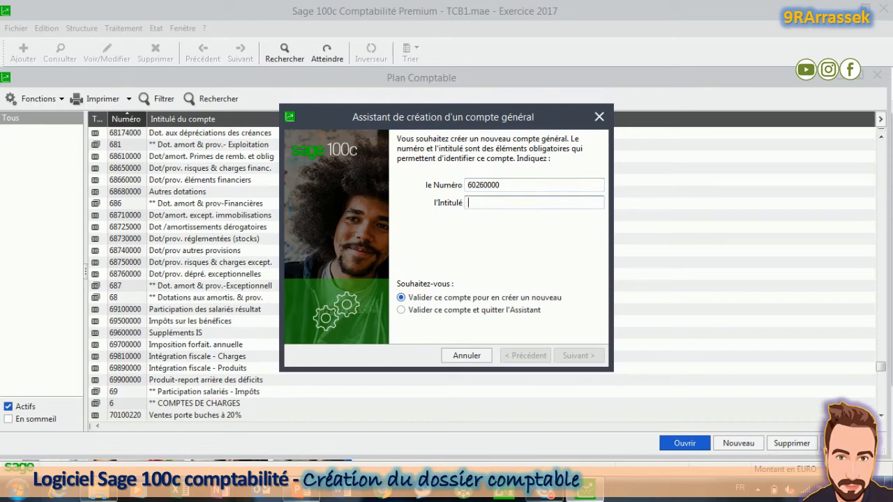
{"action": "type", "text": "Acha"}
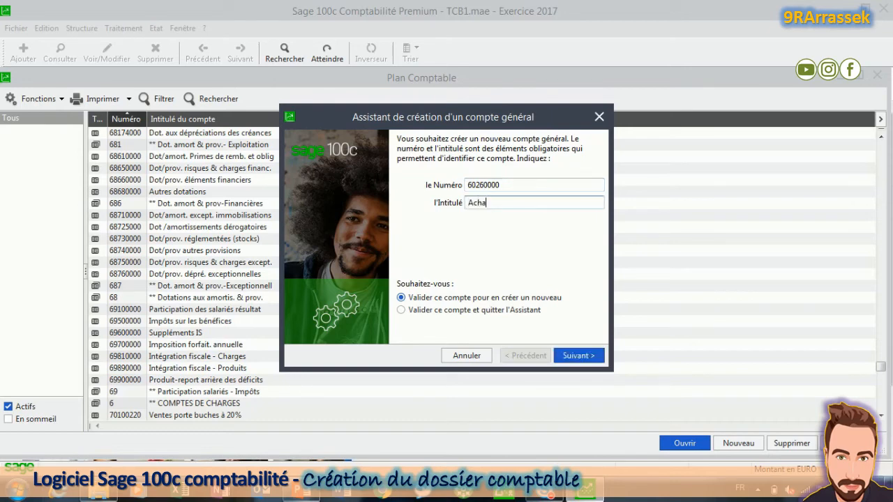
{"action": "type", "text": "ts Emballages 20%"}
{"action": "left_click", "coordinate": [574, 354]}
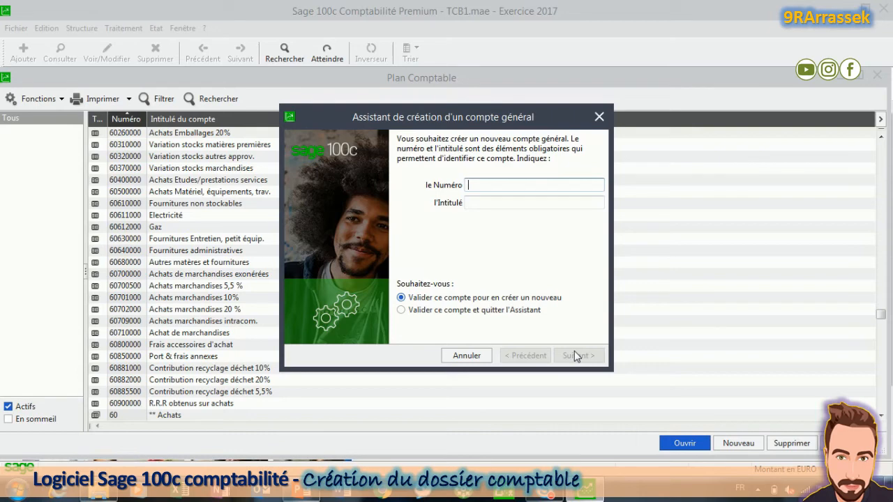
Step: Add account 60100220 'Achat Verre 20%' with the option to validate and quit the wizard
{"action": "type", "text": "60100220"}
{"action": "key", "text": "Tab"}
{"action": "type", "text": "A"}
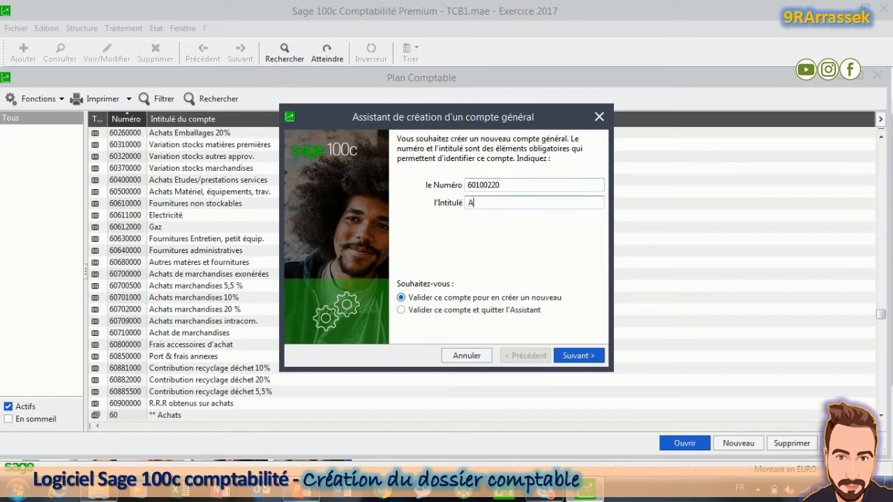
{"action": "type", "text": "chat Verre 20%"}
{"action": "left_click", "coordinate": [416, 315]}
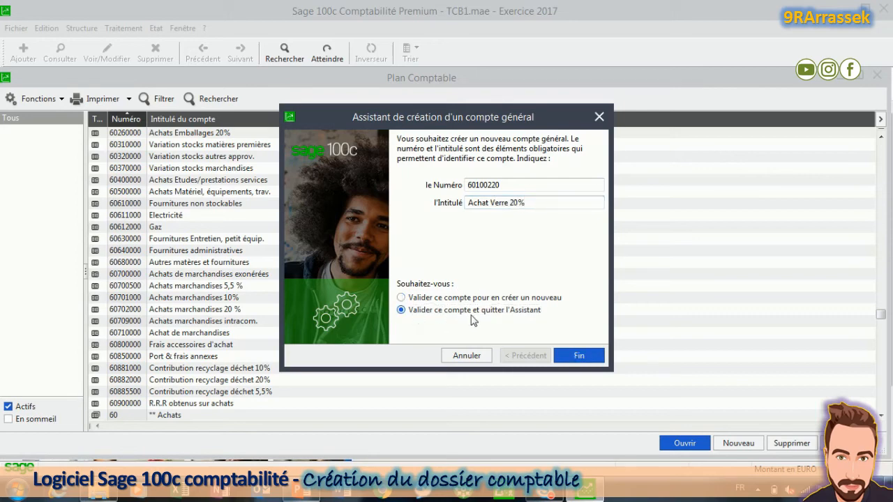
{"action": "left_click", "coordinate": [578, 356]}
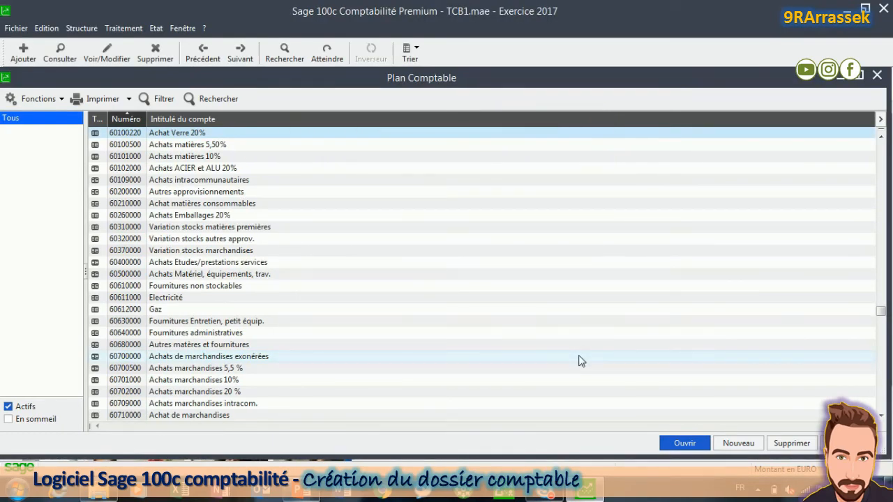
Step: Jump to the class 7 accounts, verify 70100220 has the Produit nature, and close Plan Comptable
{"action": "left_click", "coordinate": [181, 239]}
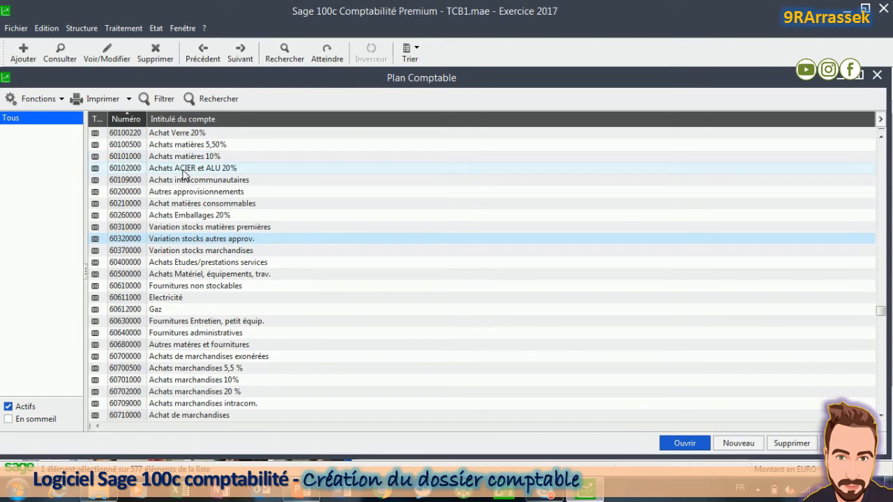
{"action": "key", "text": "7"}
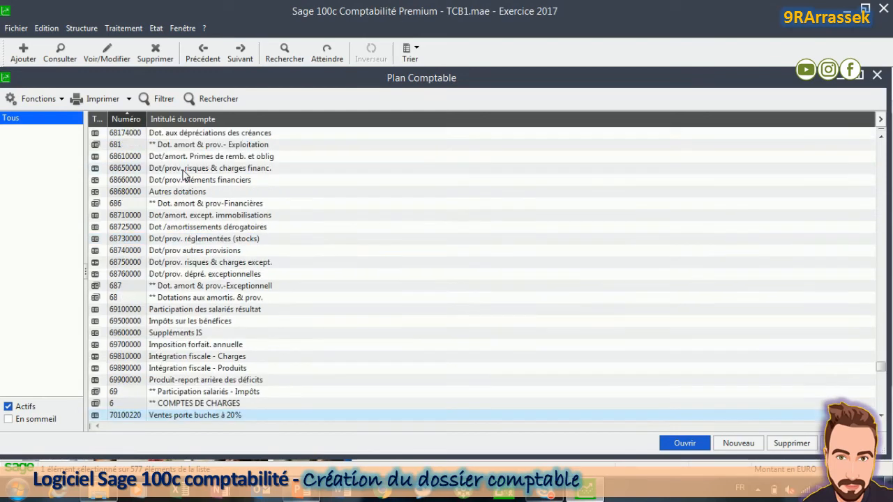
{"action": "left_click", "coordinate": [881, 416]}
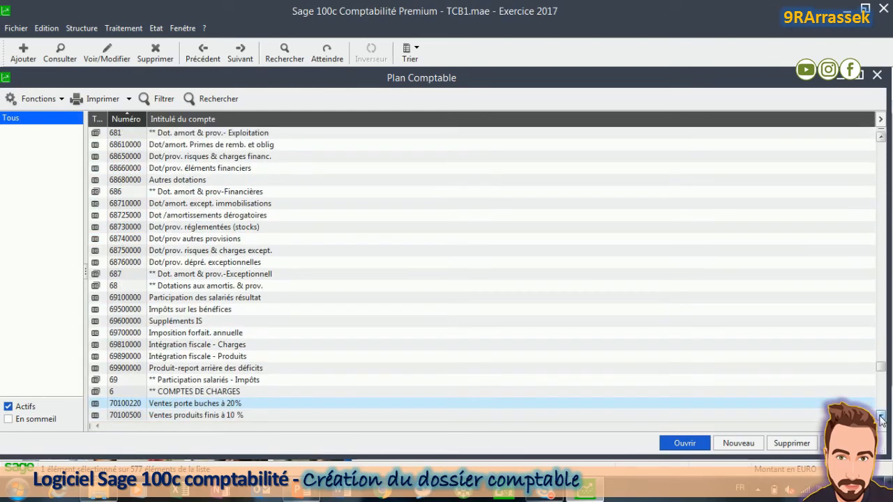
{"action": "left_click", "coordinate": [881, 416]}
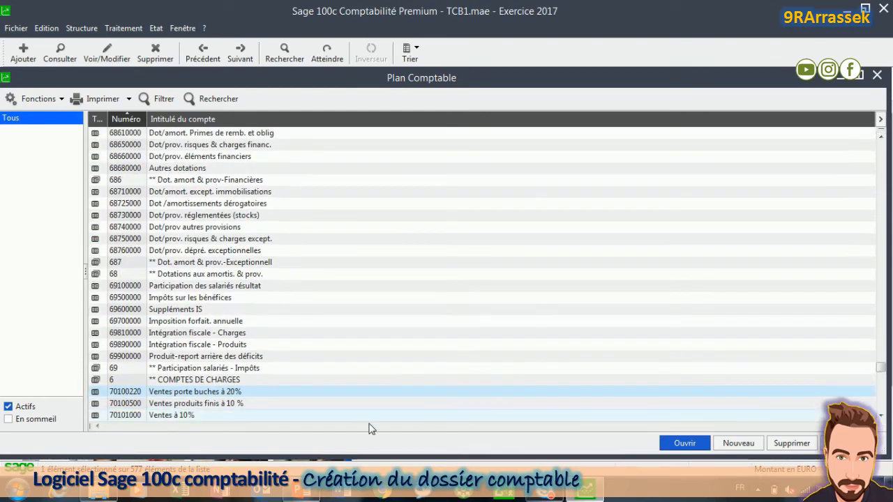
{"action": "double_click", "coordinate": [192, 394]}
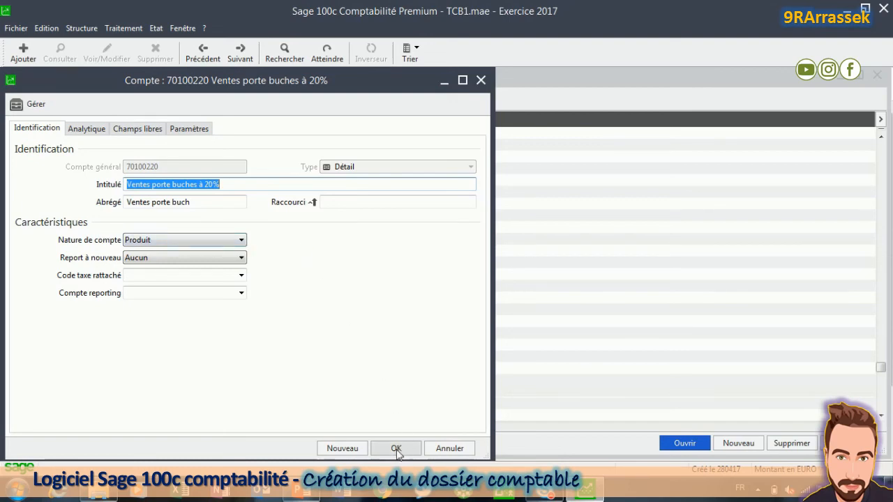
{"action": "left_click", "coordinate": [401, 451]}
{"action": "left_click", "coordinate": [877, 76]}
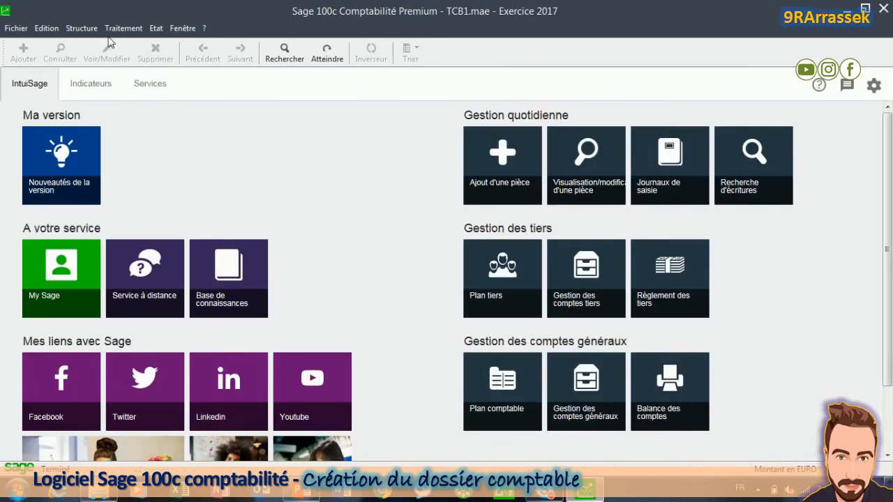
Step: Show the Nature de compte page under Paramètres société > Comptes généraux
{"action": "left_click", "coordinate": [16, 28]}
{"action": "left_click", "coordinate": [56, 91]}
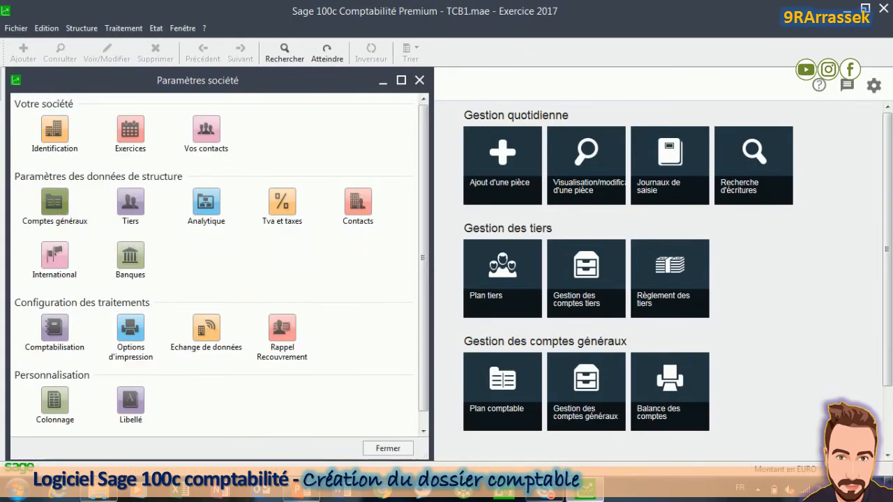
{"action": "left_click", "coordinate": [61, 211]}
{"action": "left_click", "coordinate": [47, 142]}
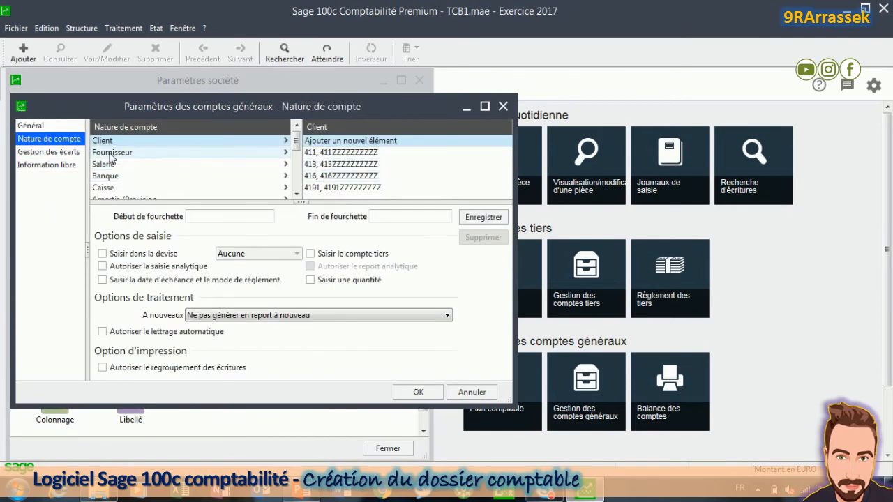
{"action": "left_click", "coordinate": [297, 196]}
{"action": "left_click", "coordinate": [297, 196]}
{"action": "left_click", "coordinate": [297, 196]}
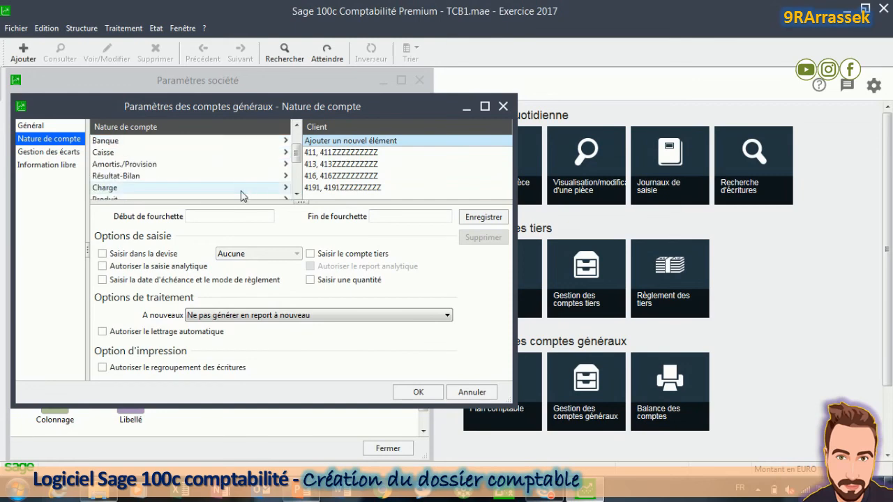
{"action": "left_click", "coordinate": [295, 196]}
{"action": "left_click", "coordinate": [128, 189]}
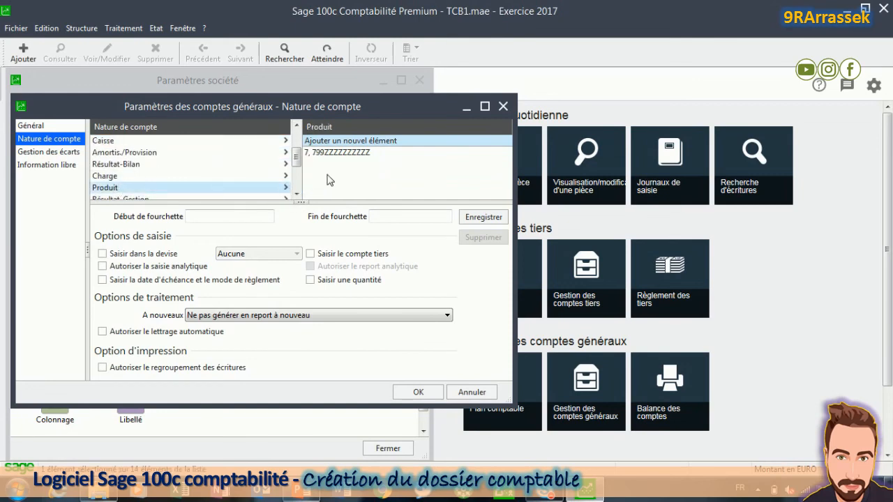
{"action": "left_click", "coordinate": [342, 152]}
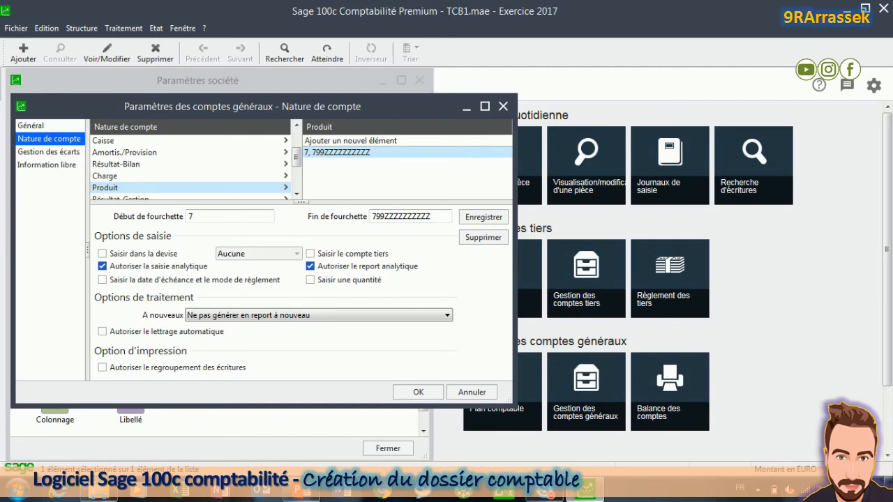
{"action": "left_click", "coordinate": [104, 179]}
{"action": "left_click", "coordinate": [335, 152]}
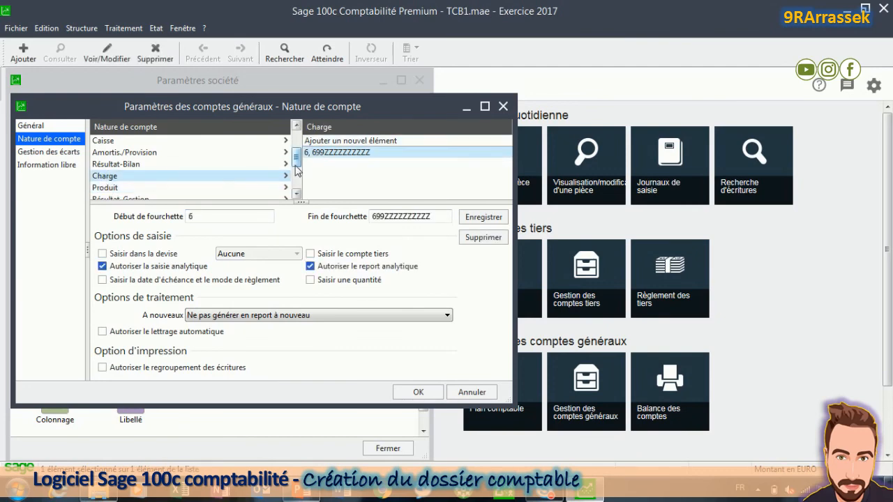
{"action": "left_click_drag", "start_coordinate": [296, 158], "coordinate": [298, 142]}
{"action": "left_click", "coordinate": [105, 140]}
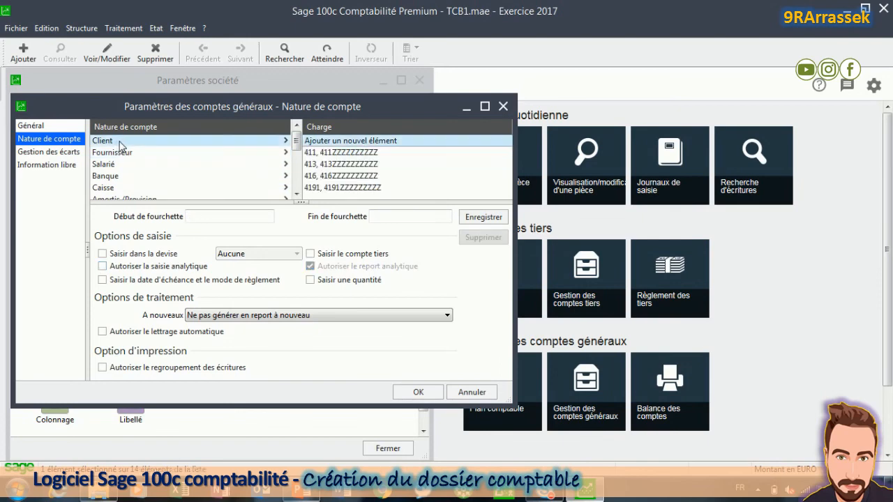